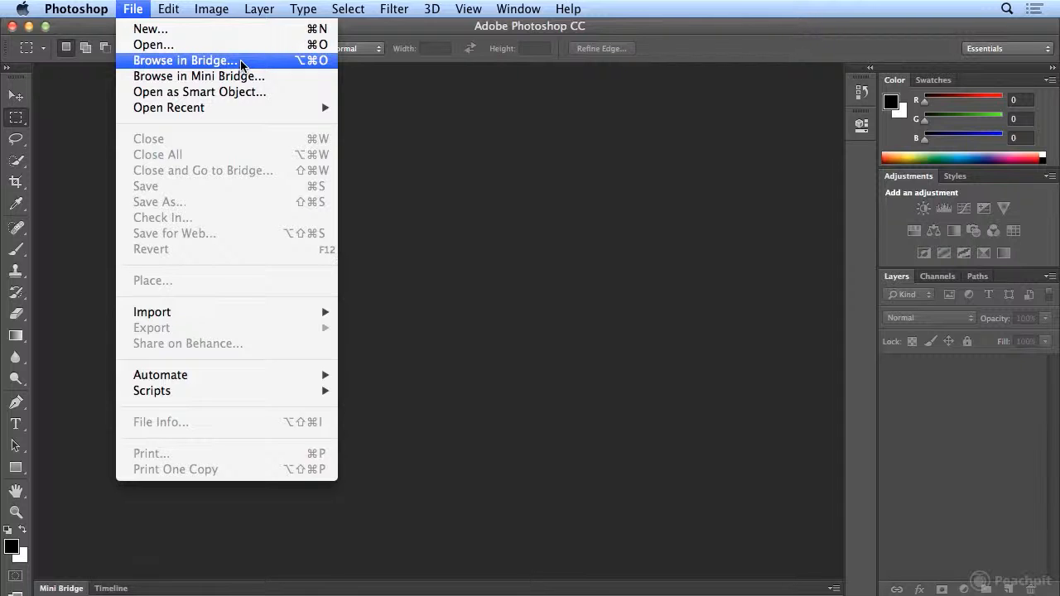
Step: Switch to Adobe Bridge and open the 02_Photoshop_projects folder inside Project_Files on the Desktop
{"action": "left_click", "coordinate": [241, 63]}
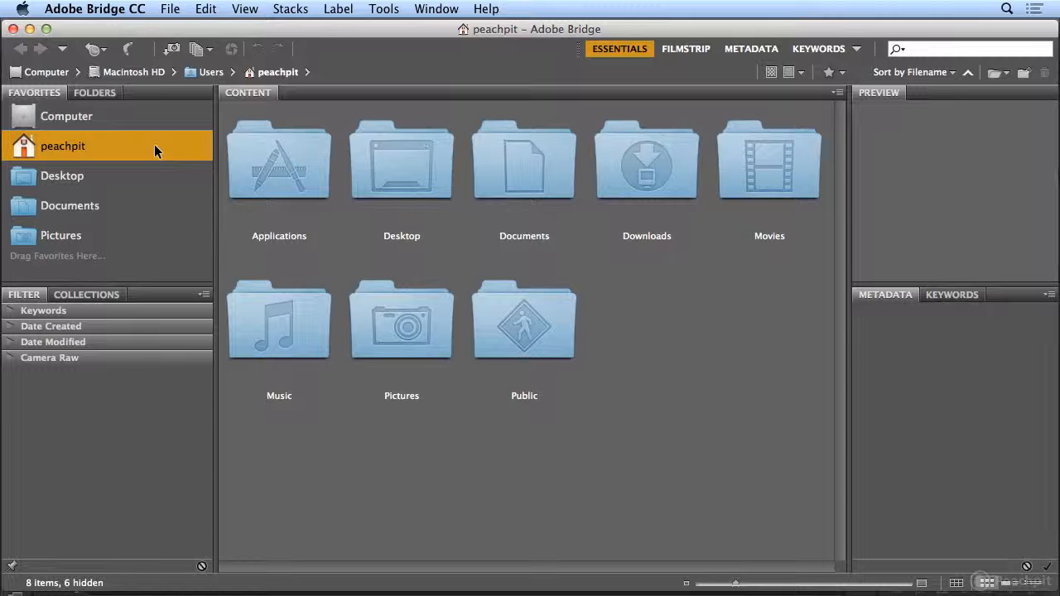
{"action": "double_click", "coordinate": [400, 171]}
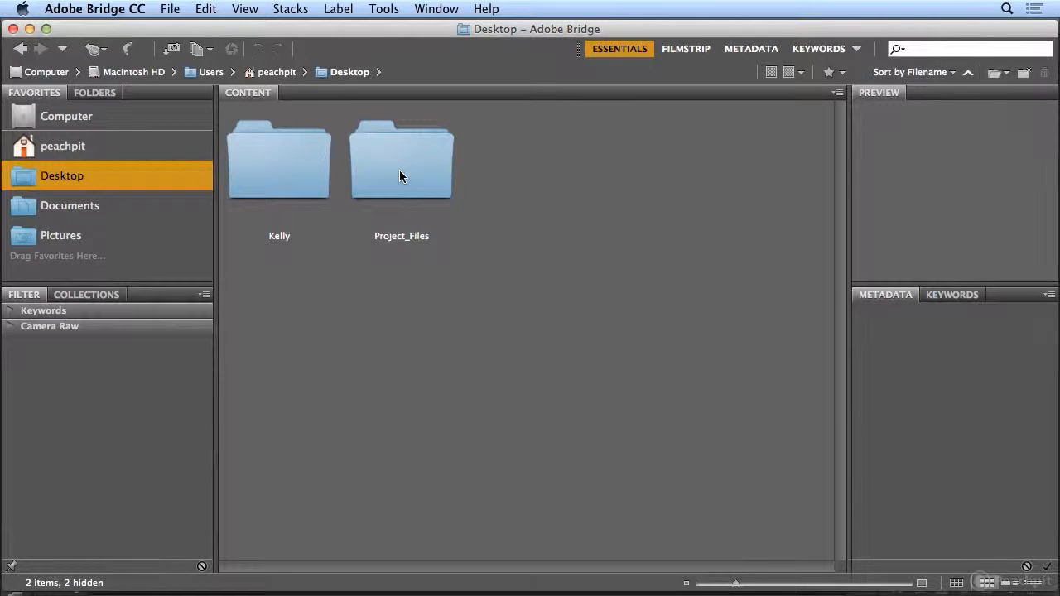
{"action": "double_click", "coordinate": [399, 172]}
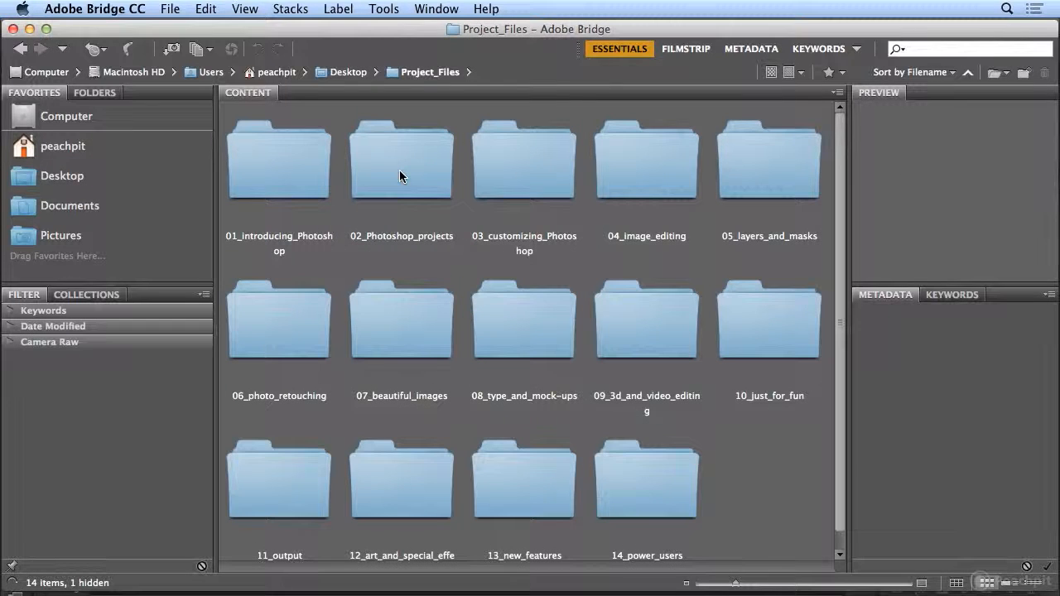
{"action": "double_click", "coordinate": [399, 174]}
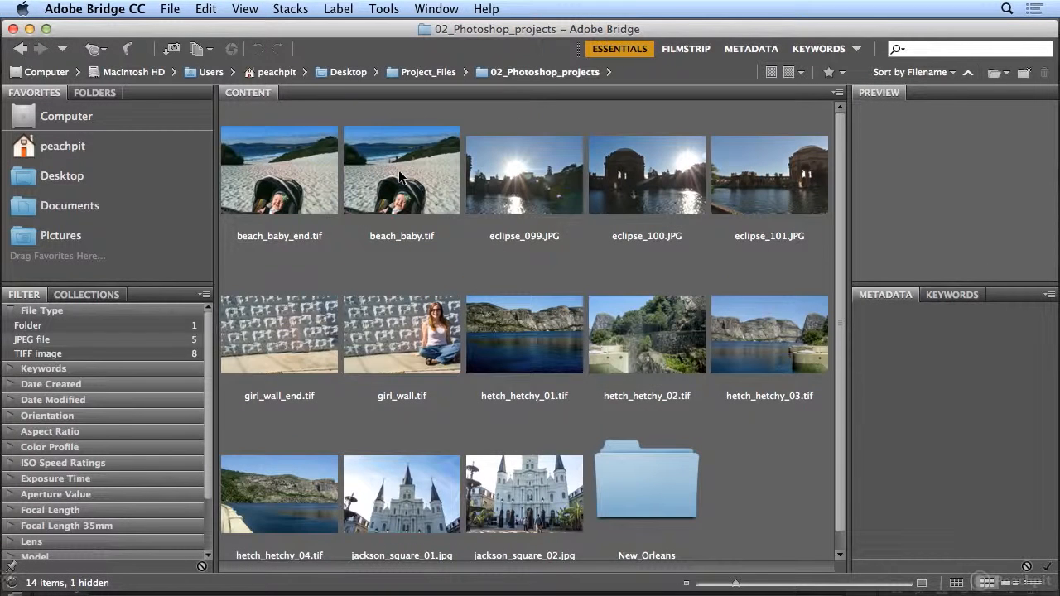
Step: Adjust the thumbnail size so the folder's images show larger, four to a row
{"action": "left_click", "coordinate": [734, 584]}
{"action": "left_click_drag", "start_coordinate": [734, 588], "coordinate": [717, 586]}
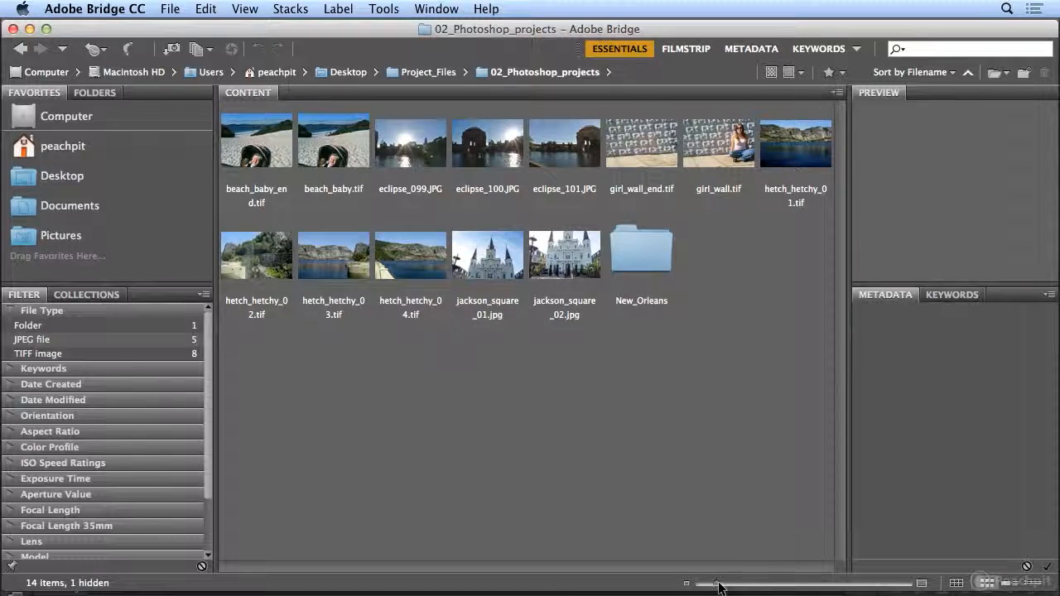
{"action": "left_click_drag", "start_coordinate": [718, 586], "coordinate": [750, 586]}
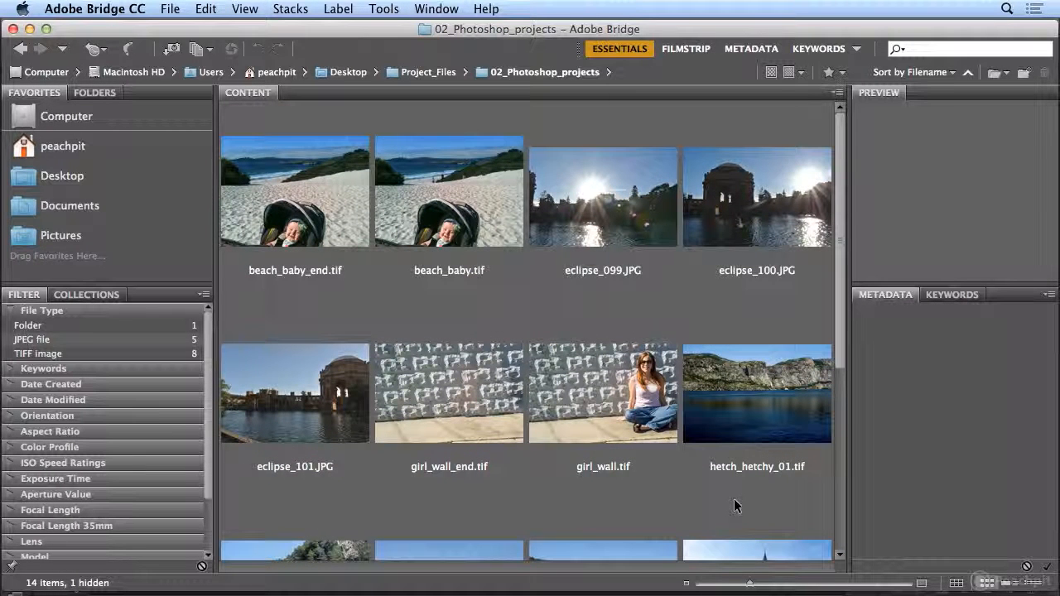
Step: Preview eclipse_099.JPG, eclipse_100.JPG and eclipse_101.JPG one by one to compare how their scenes overlap
{"action": "left_click", "coordinate": [650, 225]}
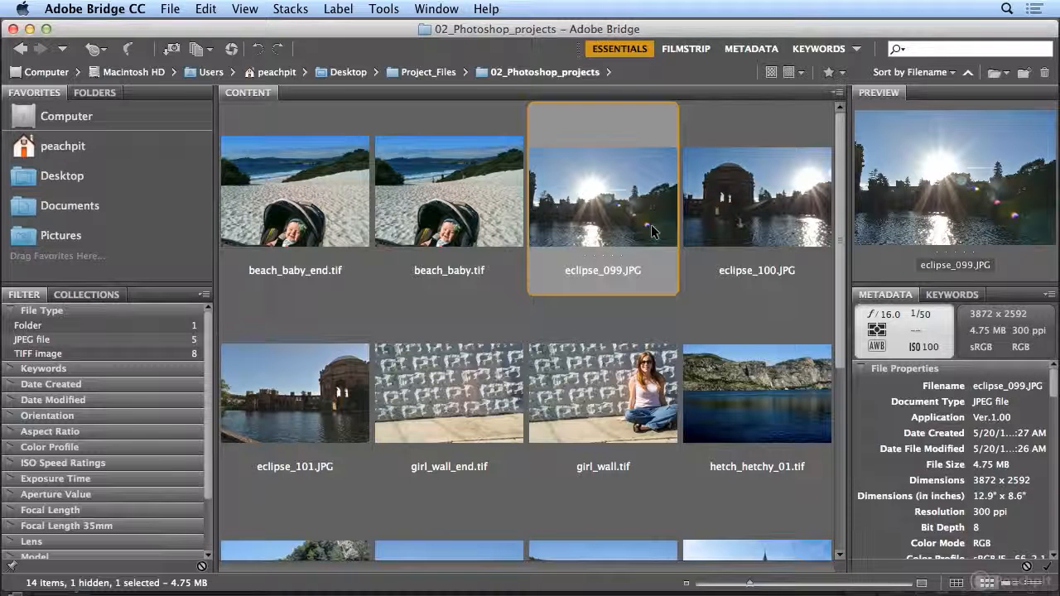
{"action": "left_click", "coordinate": [793, 205]}
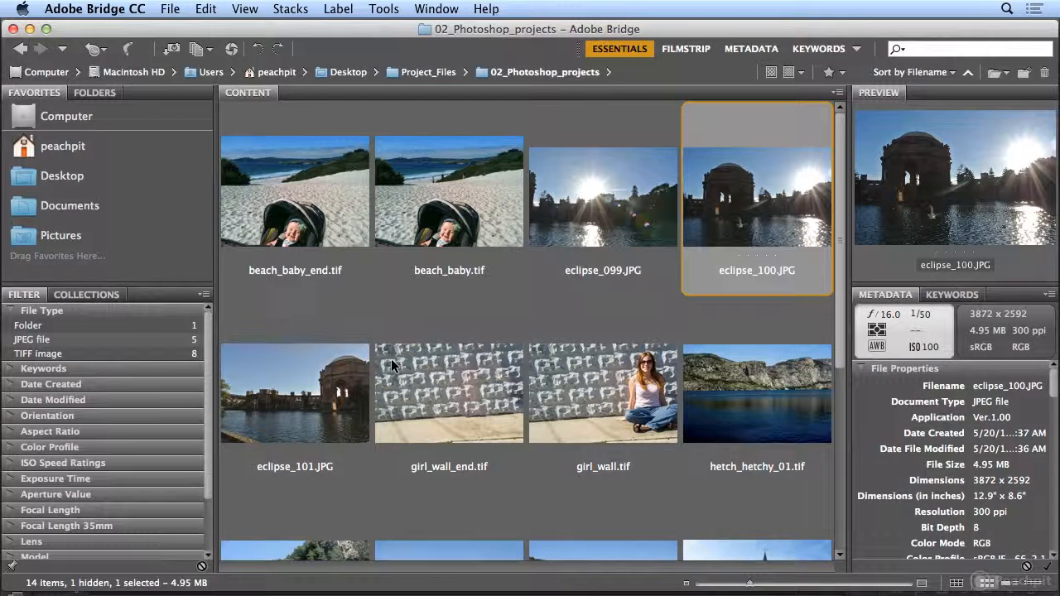
{"action": "left_click", "coordinate": [289, 382]}
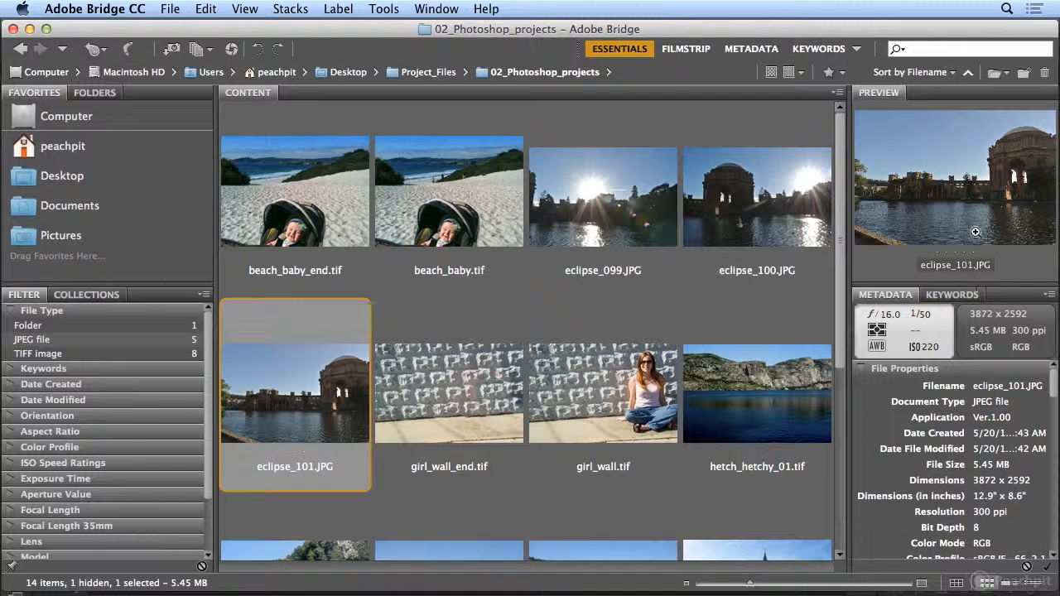
{"action": "left_click", "coordinate": [798, 225]}
{"action": "left_click", "coordinate": [279, 399]}
{"action": "left_click", "coordinate": [719, 217]}
Step: Select the three photos eclipse_099.JPG, eclipse_100.JPG and eclipse_101.JPG together
{"action": "left_click", "coordinate": [626, 218]}
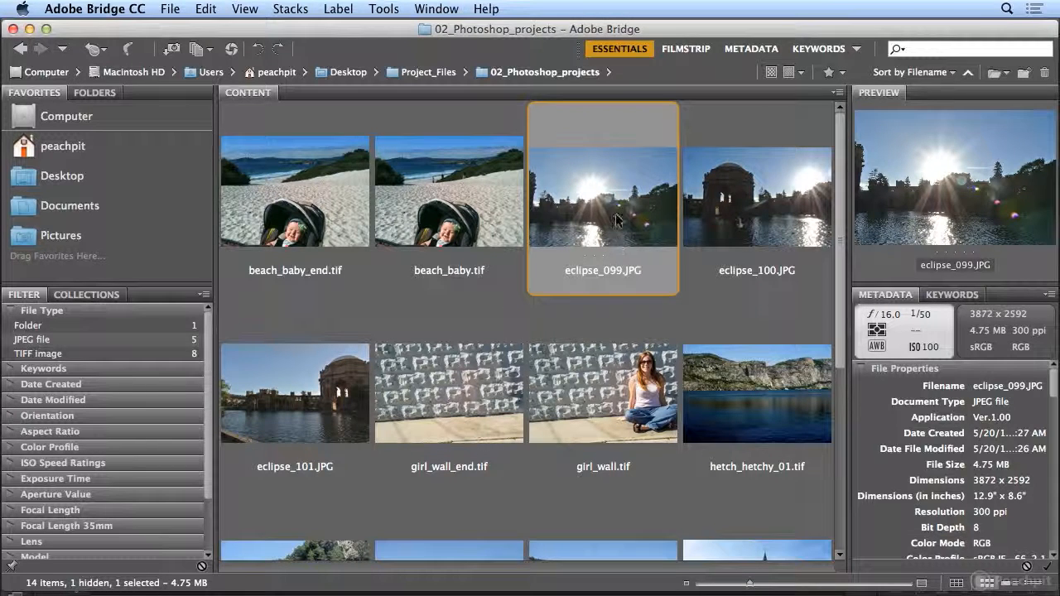
{"action": "left_click", "coordinate": [304, 403], "text": "shift"}
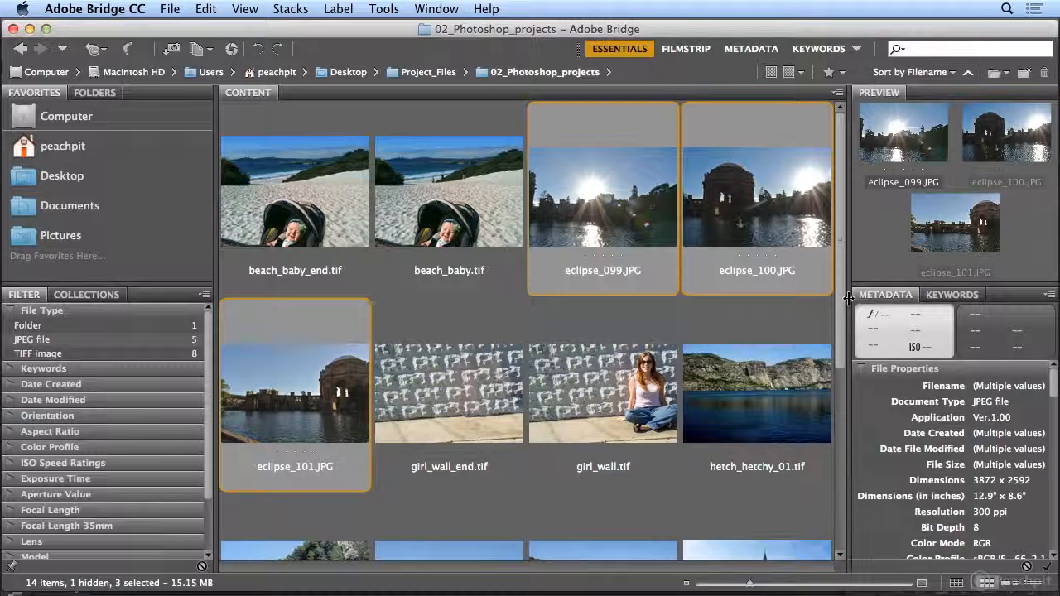
{"action": "left_click", "coordinate": [568, 241]}
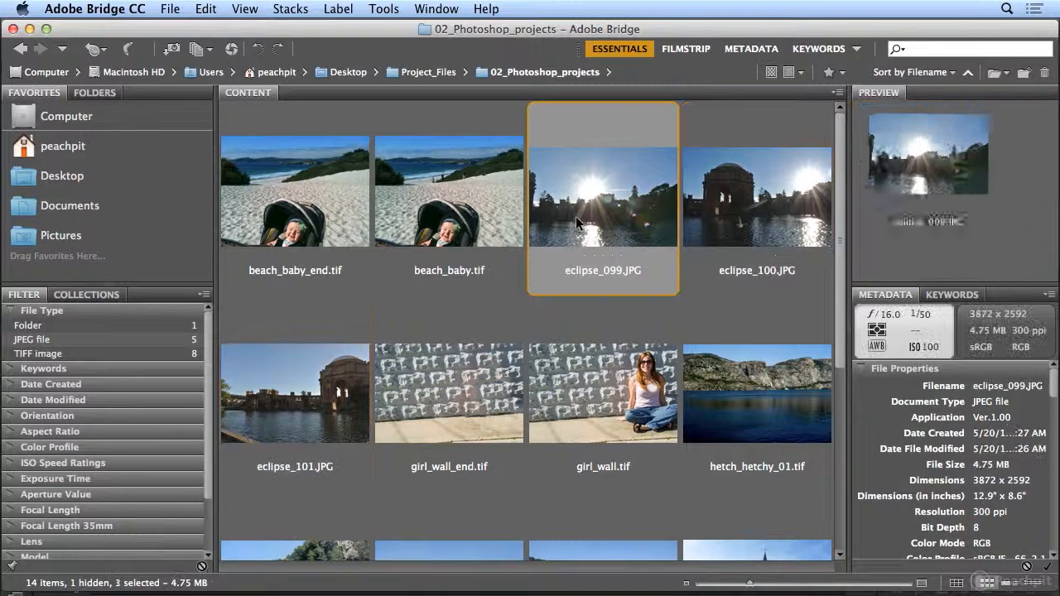
{"action": "left_click", "coordinate": [731, 207], "text": "super"}
{"action": "left_click", "coordinate": [327, 389], "text": "super"}
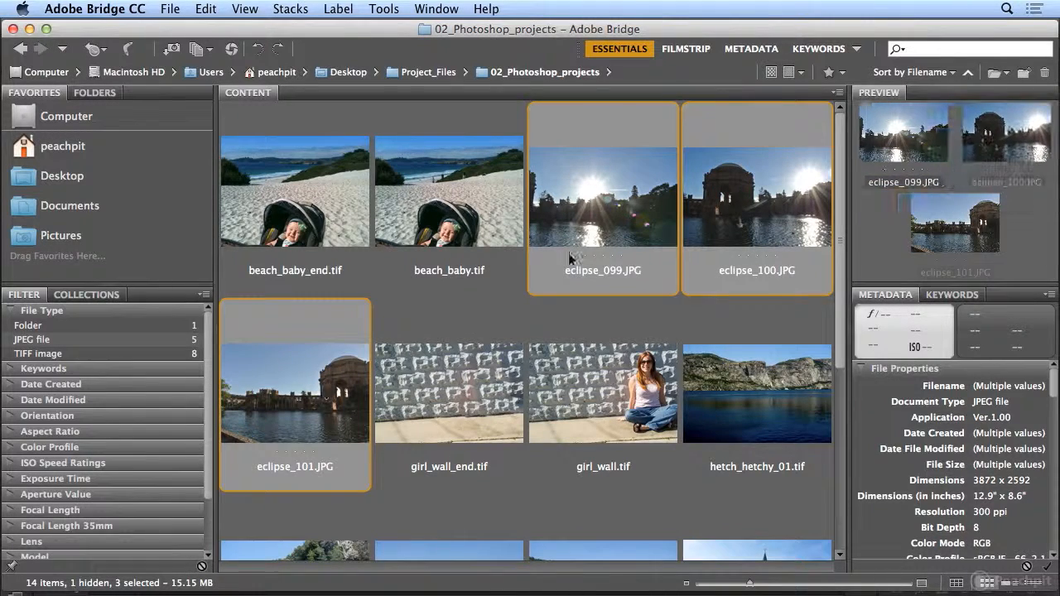
{"action": "left_click", "coordinate": [619, 200]}
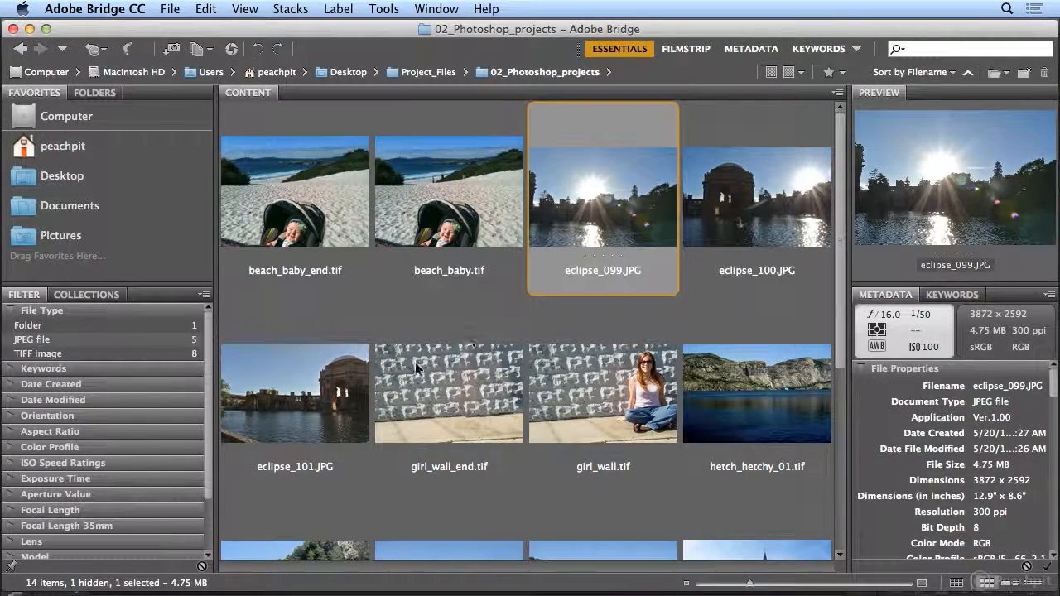
{"action": "left_click", "coordinate": [320, 399], "text": "shift"}
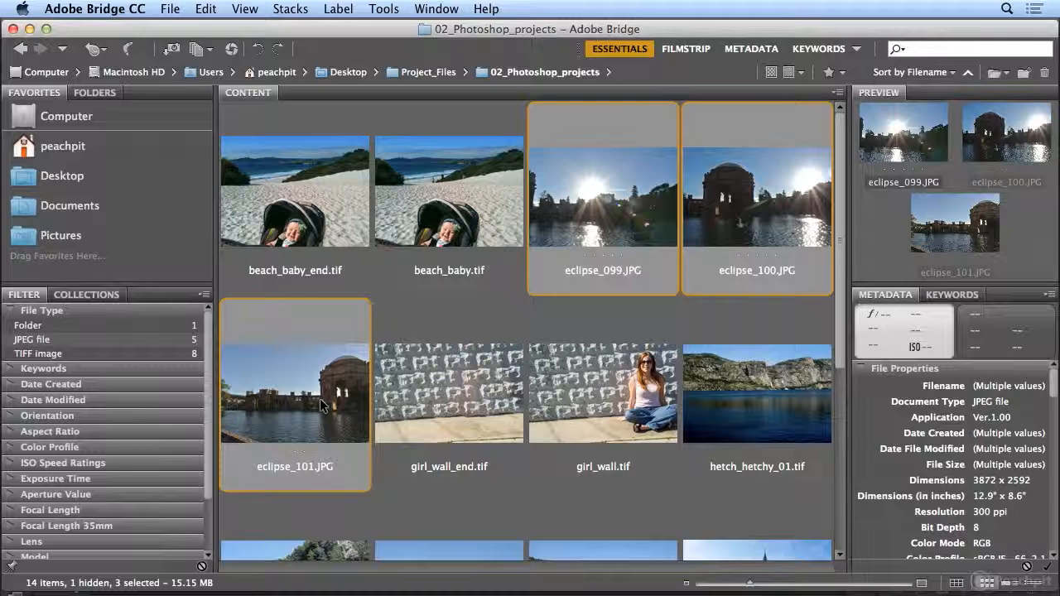
Step: Run Photomerge in Photoshop on the three selected photos with the Auto layout and Blend Images Together enabled
{"action": "left_click", "coordinate": [397, 12]}
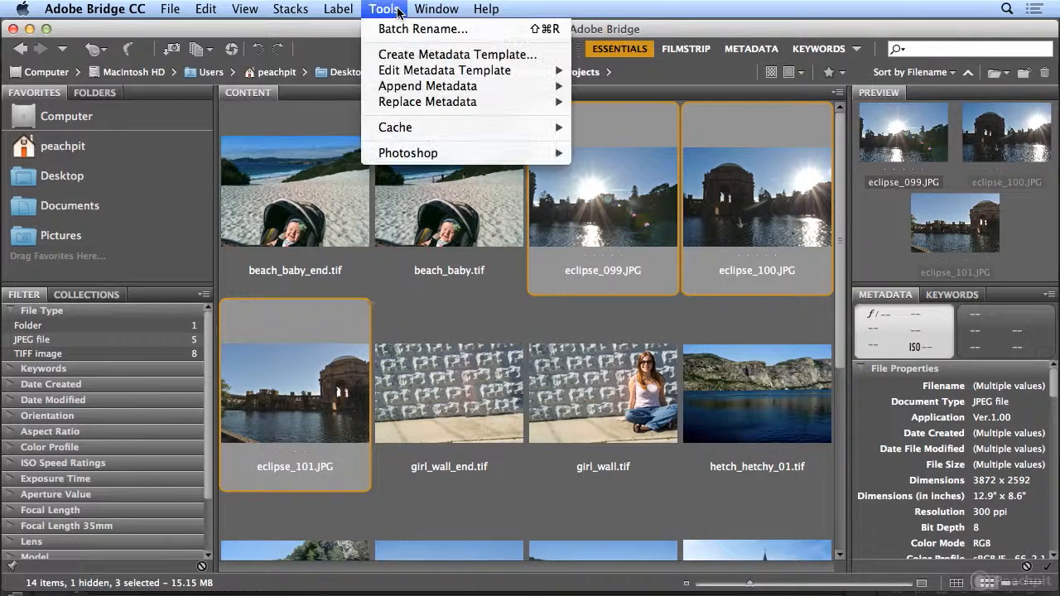
{"action": "mouse_move", "coordinate": [431, 153]}
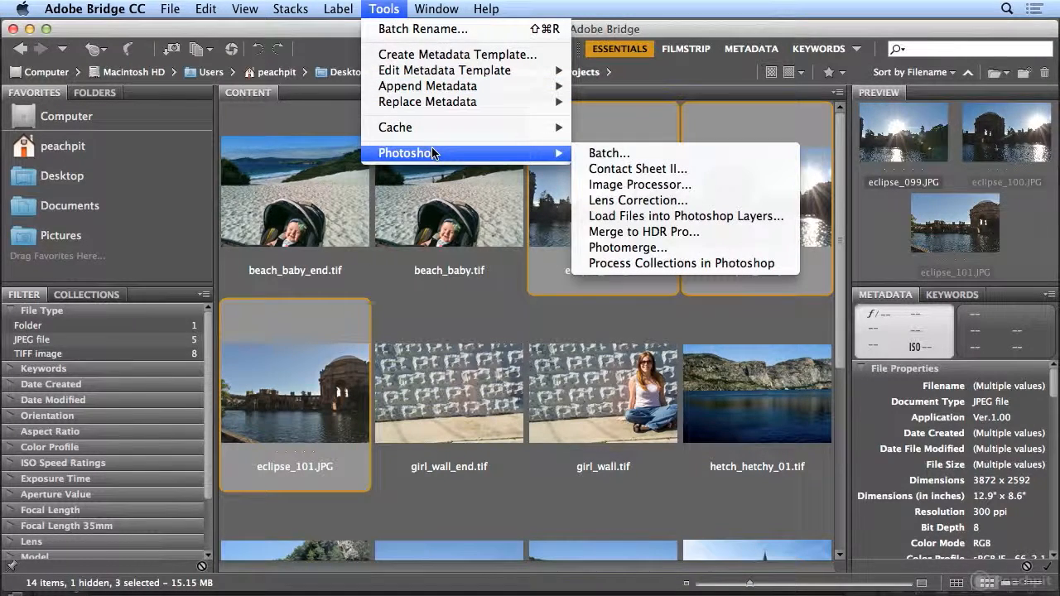
{"action": "left_click", "coordinate": [717, 248]}
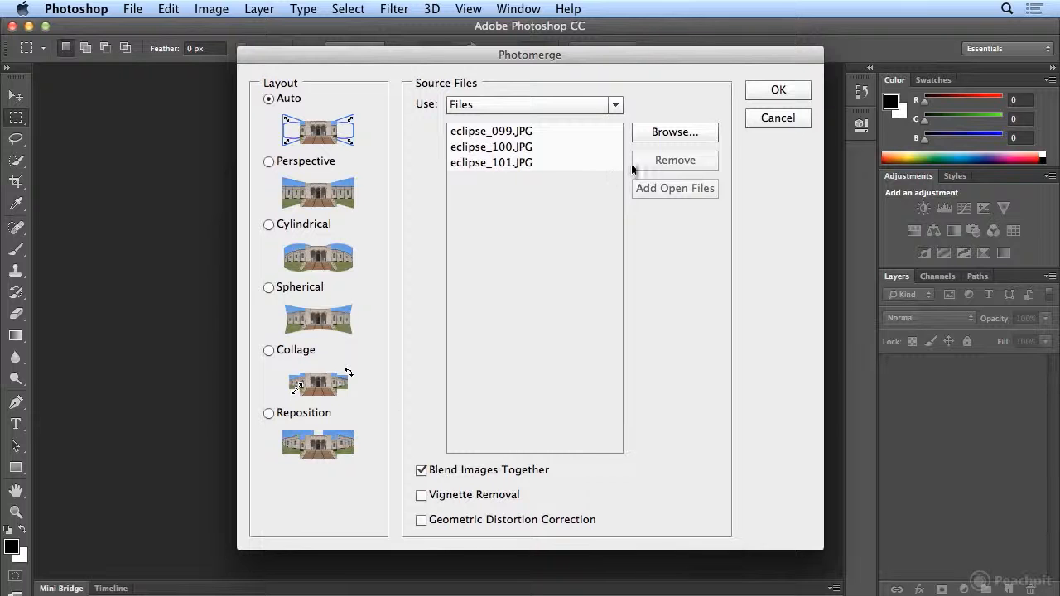
{"action": "left_click", "coordinate": [770, 93]}
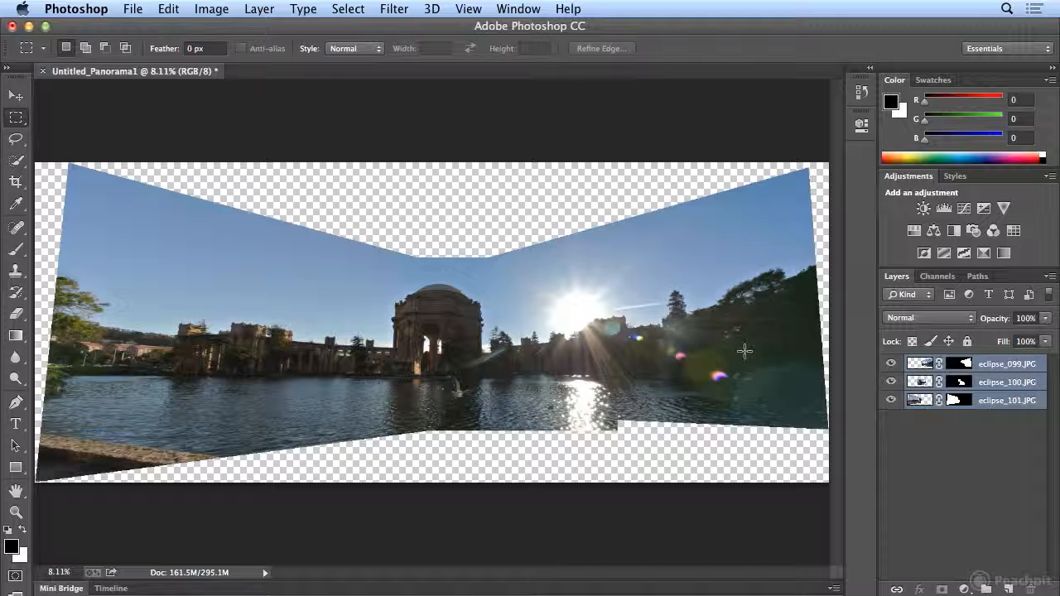
Step: Examine the merged panorama up close around the rotunda, the sun and the water for visible seams
{"action": "key", "text": "super+equal"}
{"action": "key", "text": "super+equal"}
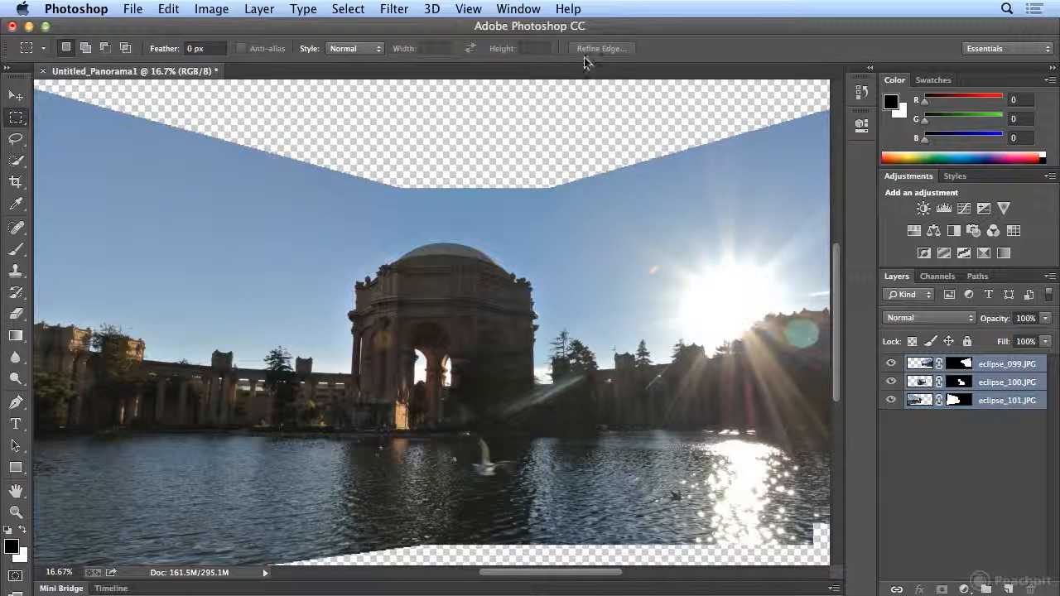
{"action": "left_click", "coordinate": [468, 8]}
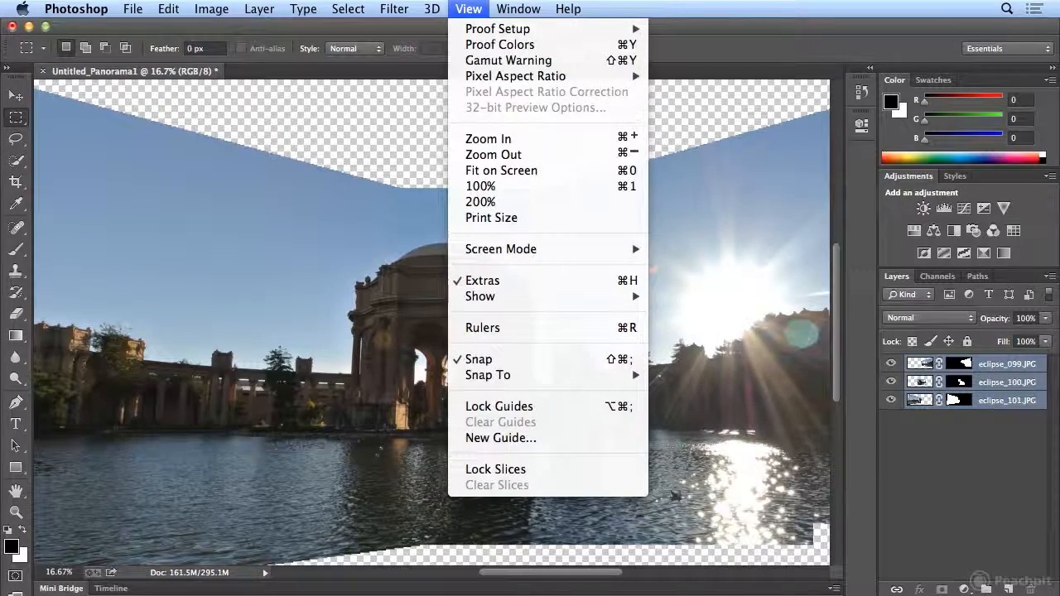
{"action": "left_click", "coordinate": [480, 138]}
{"action": "left_click", "coordinate": [469, 8]}
{"action": "left_click", "coordinate": [480, 139]}
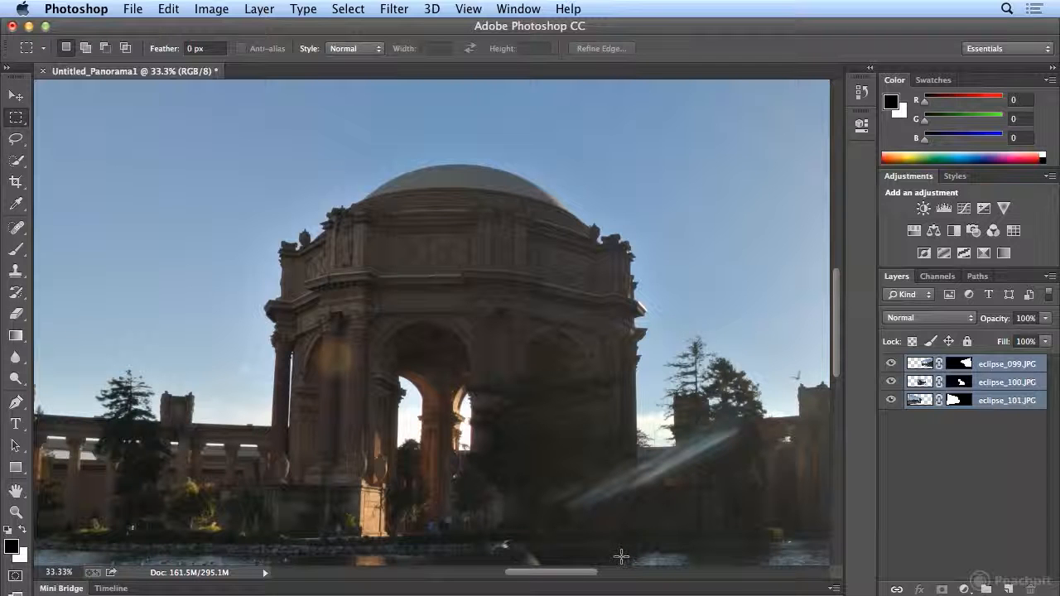
{"action": "left_click_drag", "start_coordinate": [615, 541], "coordinate": [480, 275]}
{"action": "left_click_drag", "start_coordinate": [688, 315], "coordinate": [459, 392]}
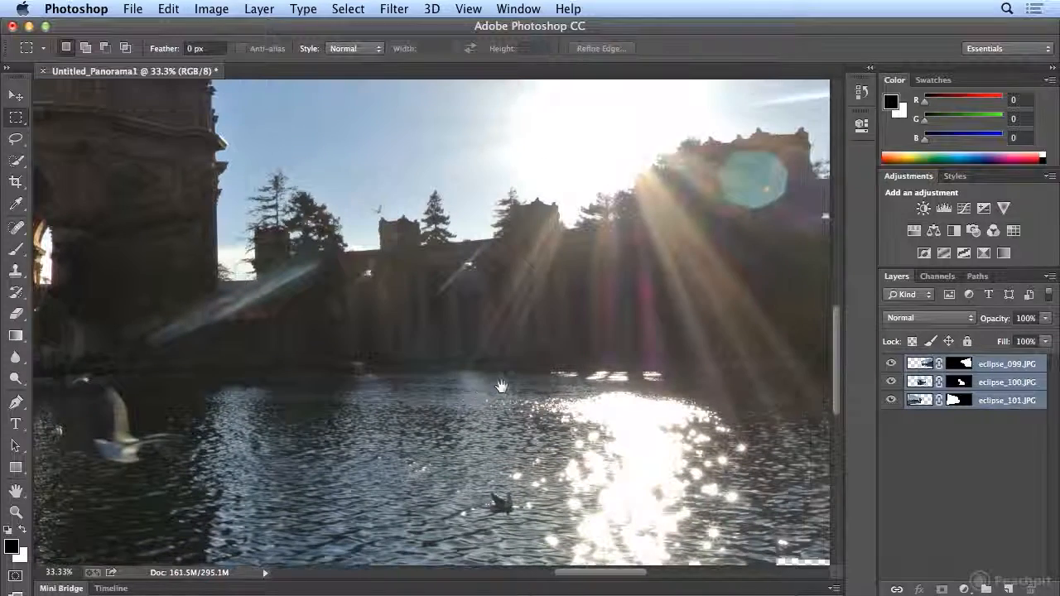
{"action": "left_click_drag", "start_coordinate": [275, 300], "coordinate": [275, 412]}
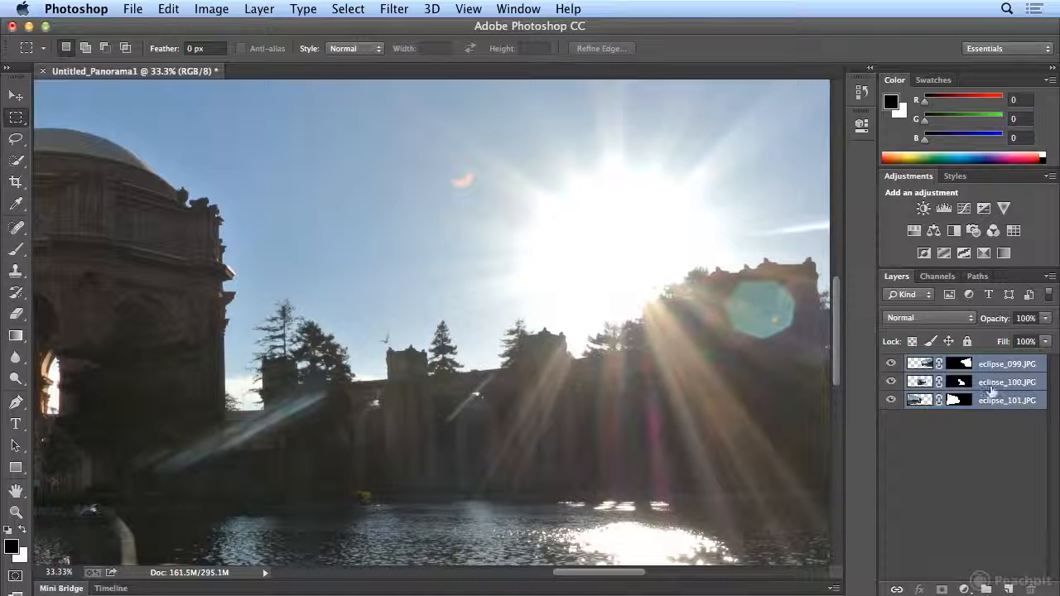
{"action": "left_click_drag", "start_coordinate": [680, 410], "coordinate": [737, 284]}
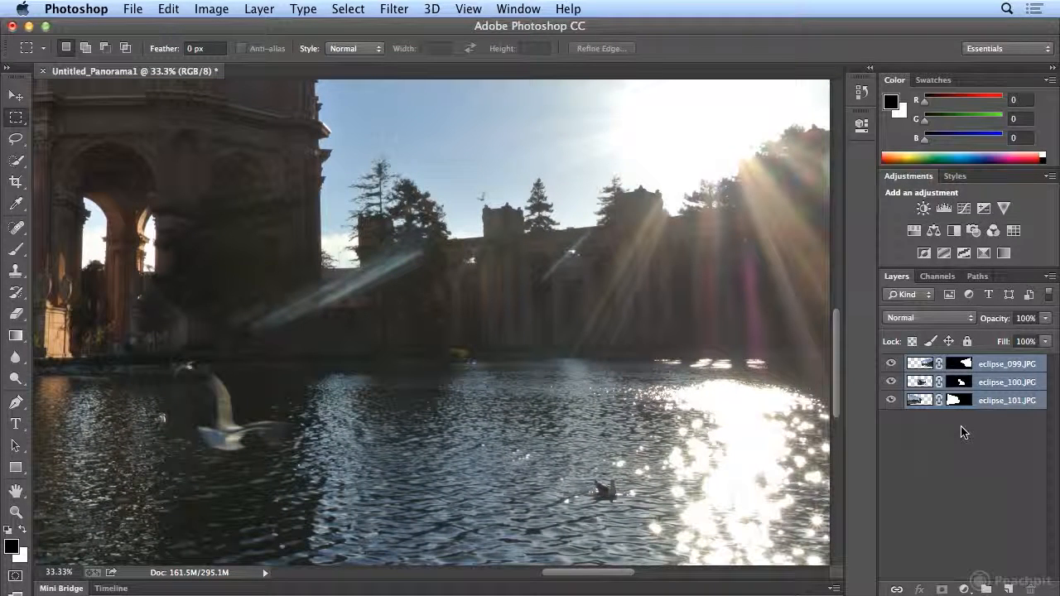
Step: Disable and re-enable the layer mask of eclipse_099.JPG several times to compare the blend with and without it
{"action": "key", "text": "super+minus"}
{"action": "key", "text": "super+minus"}
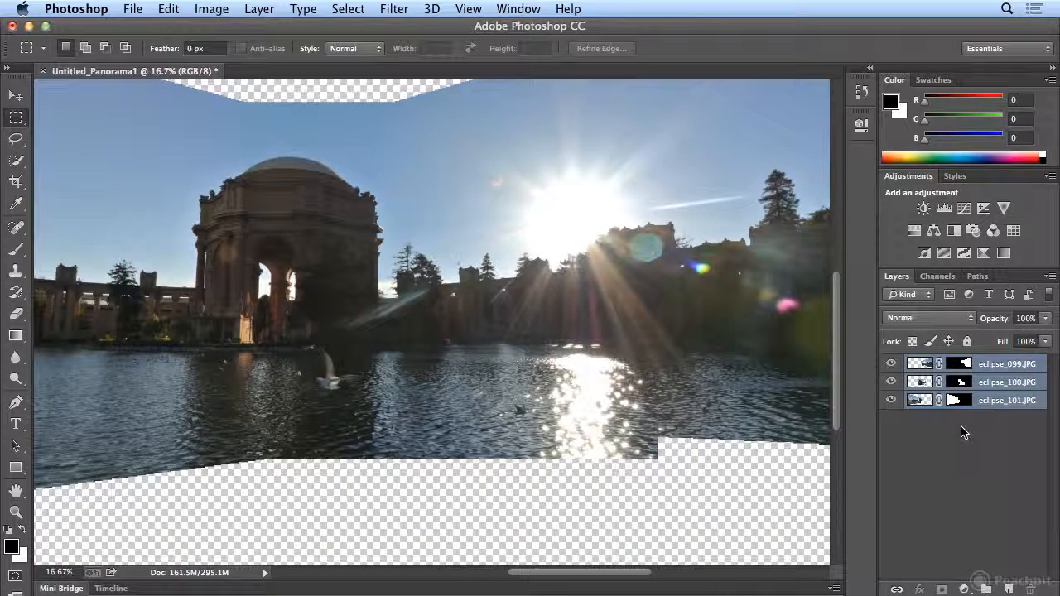
{"action": "left_click", "coordinate": [963, 366], "text": "shift"}
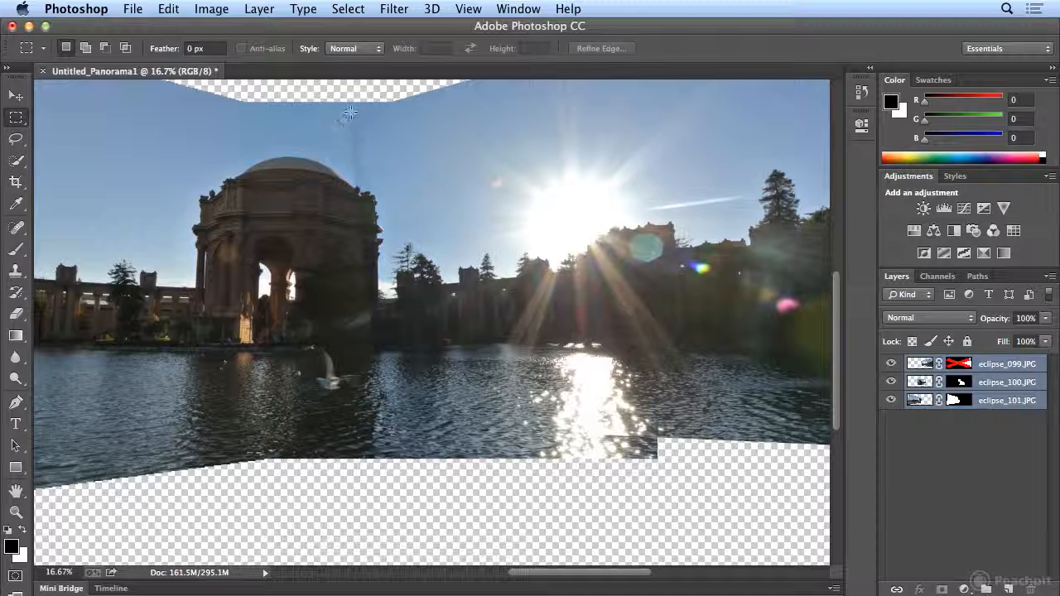
{"action": "left_click", "coordinate": [957, 364], "text": "shift"}
{"action": "left_click", "coordinate": [955, 365], "text": "shift"}
{"action": "left_click", "coordinate": [955, 365], "text": "shift"}
{"action": "left_click", "coordinate": [955, 365], "text": "shift"}
{"action": "left_click", "coordinate": [952, 366], "text": "shift"}
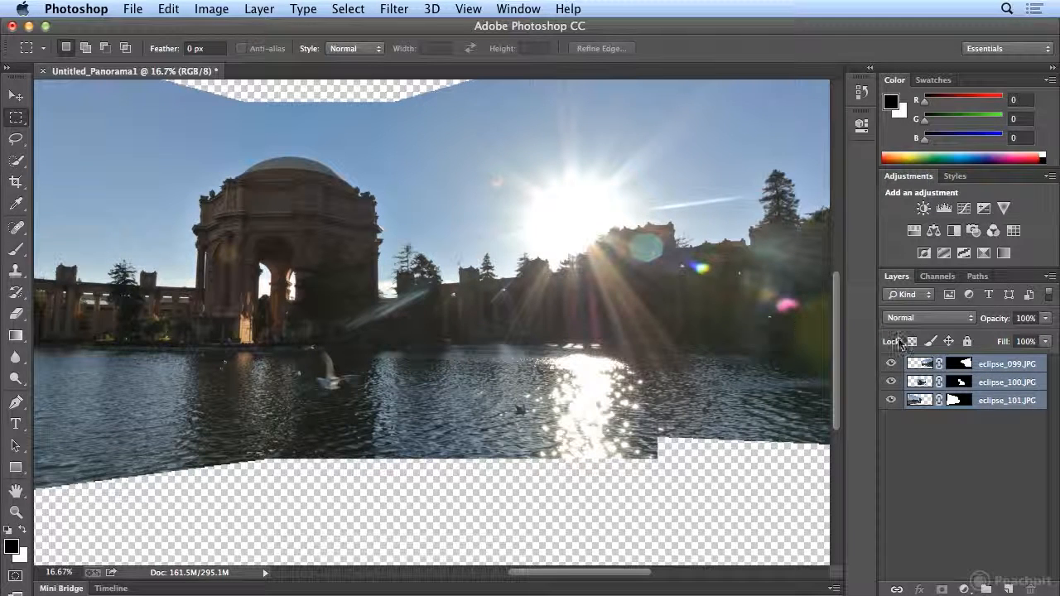
{"action": "left_click", "coordinate": [966, 367]}
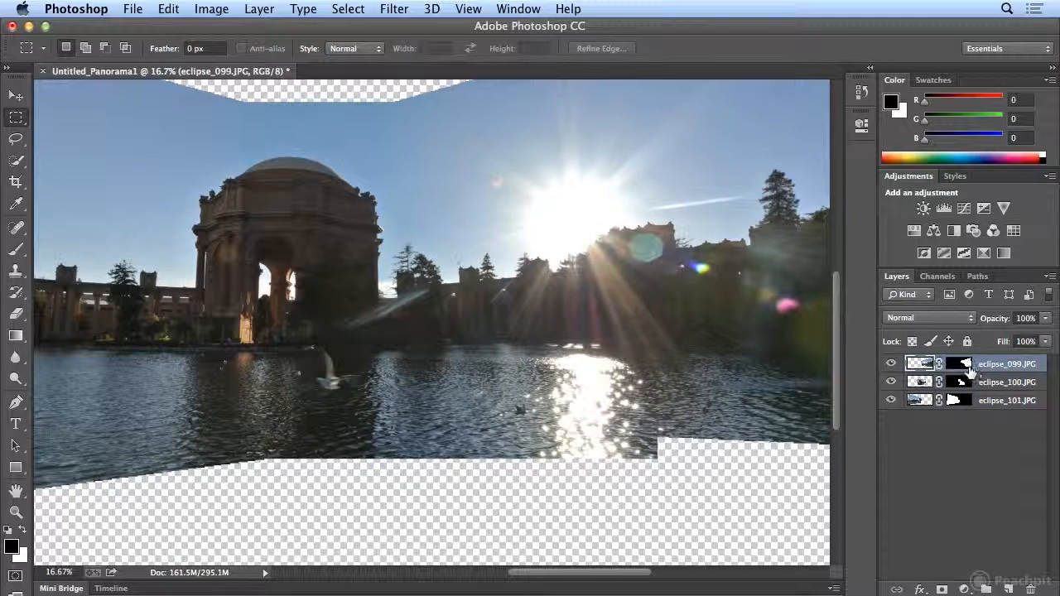
{"action": "left_click", "coordinate": [954, 367], "text": "shift"}
{"action": "left_click", "coordinate": [954, 367], "text": "shift"}
{"action": "left_click", "coordinate": [954, 368], "text": "shift"}
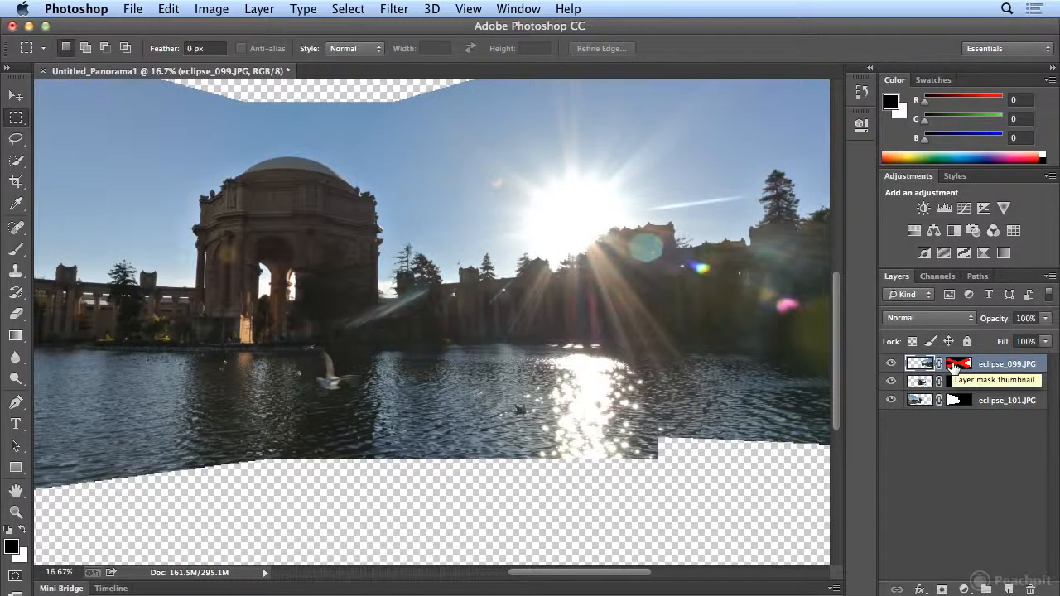
{"action": "left_click", "coordinate": [952, 367], "text": "shift"}
Step: Disable and re-enable the layer mask of eclipse_100.JPG several times to check which area it hides
{"action": "left_click", "coordinate": [954, 386], "text": "shift"}
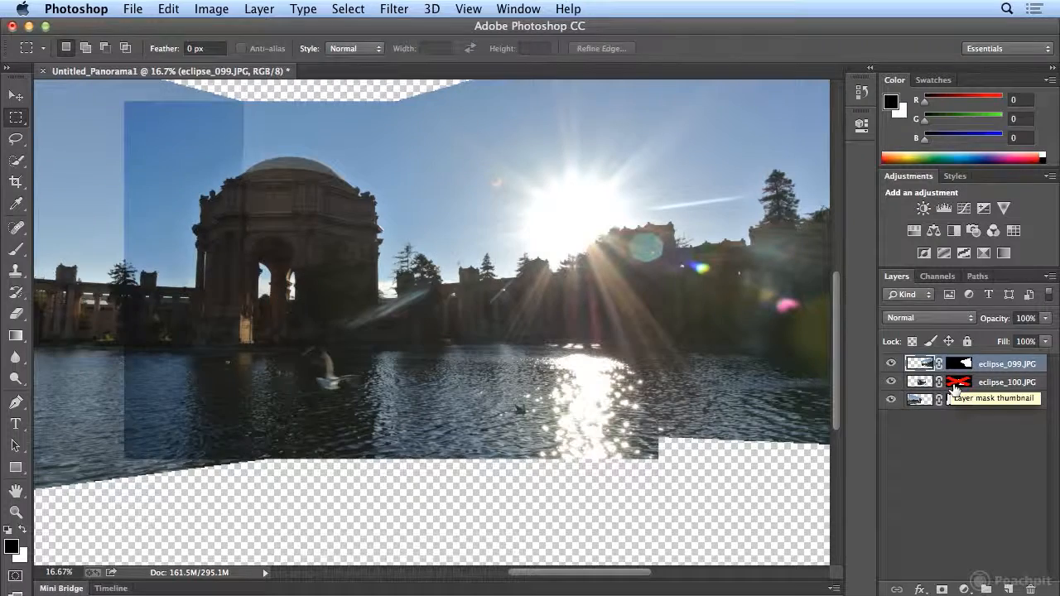
{"action": "left_click", "coordinate": [955, 383], "text": "shift"}
{"action": "left_click", "coordinate": [956, 386], "text": "shift"}
{"action": "left_click", "coordinate": [956, 386], "text": "shift"}
{"action": "left_click", "coordinate": [957, 386], "text": "shift"}
{"action": "left_click", "coordinate": [956, 386], "text": "shift"}
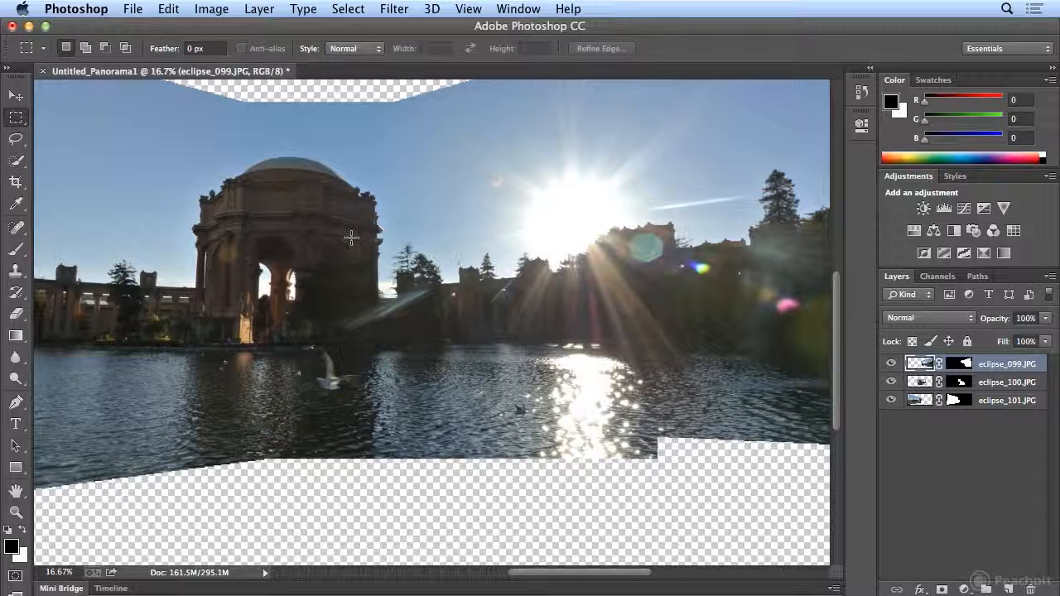
{"action": "key", "text": "super+minus"}
{"action": "key", "text": "super+minus"}
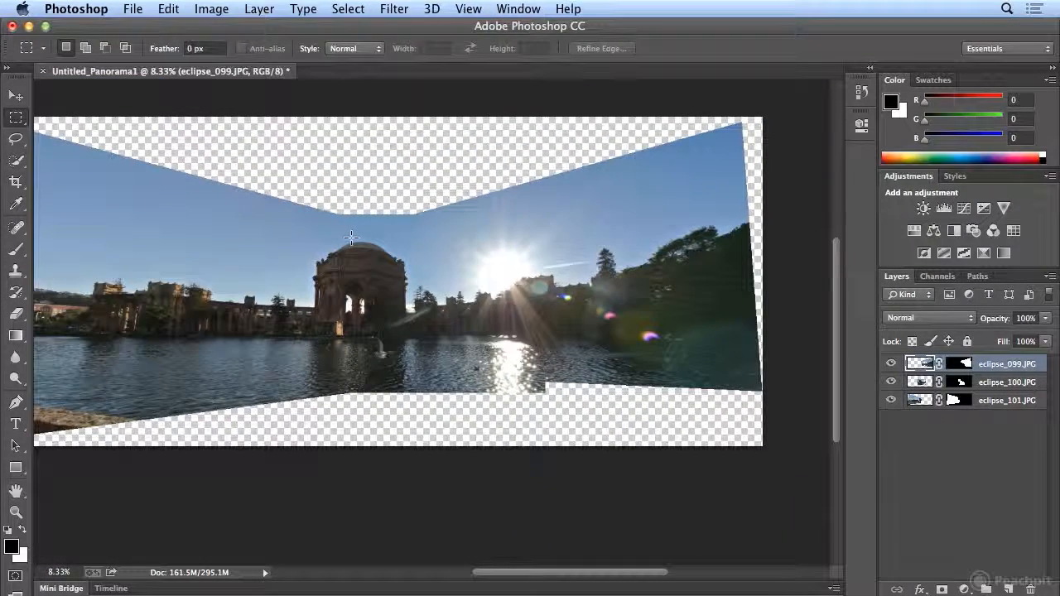
{"action": "key", "text": "super+plus"}
{"action": "key", "text": "super+plus"}
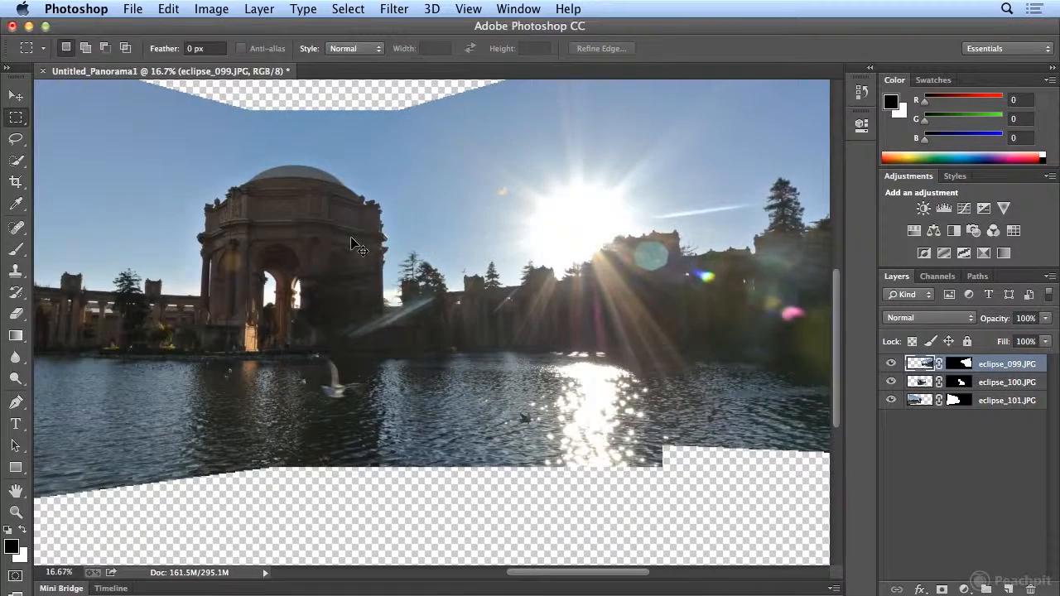
{"action": "key", "text": "super+plus"}
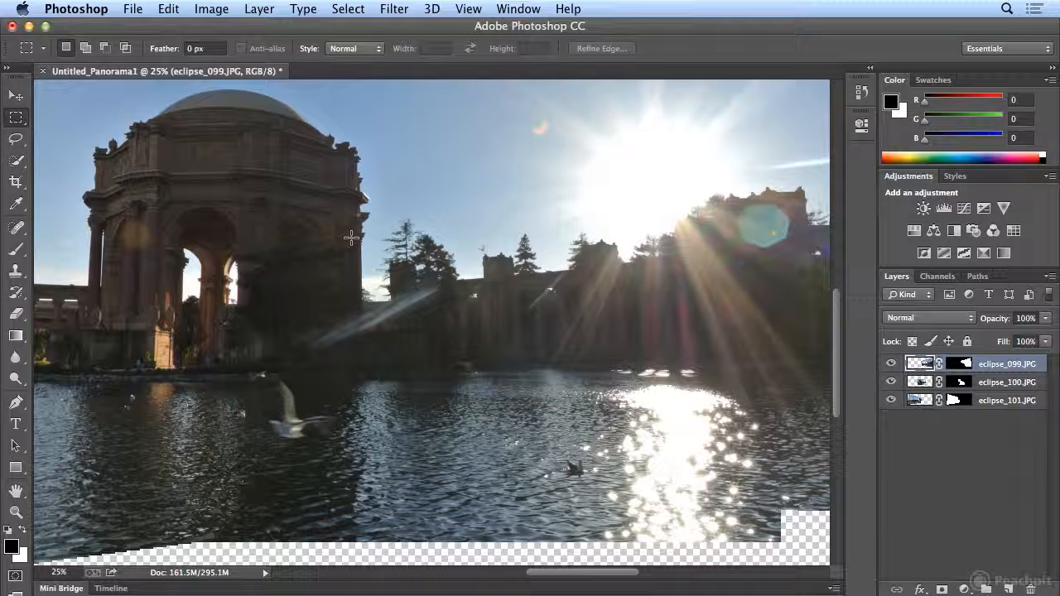
Step: Flatten the three masked eclipse layers of the panorama into a single background layer
{"action": "left_click", "coordinate": [468, 8]}
{"action": "left_click", "coordinate": [489, 170]}
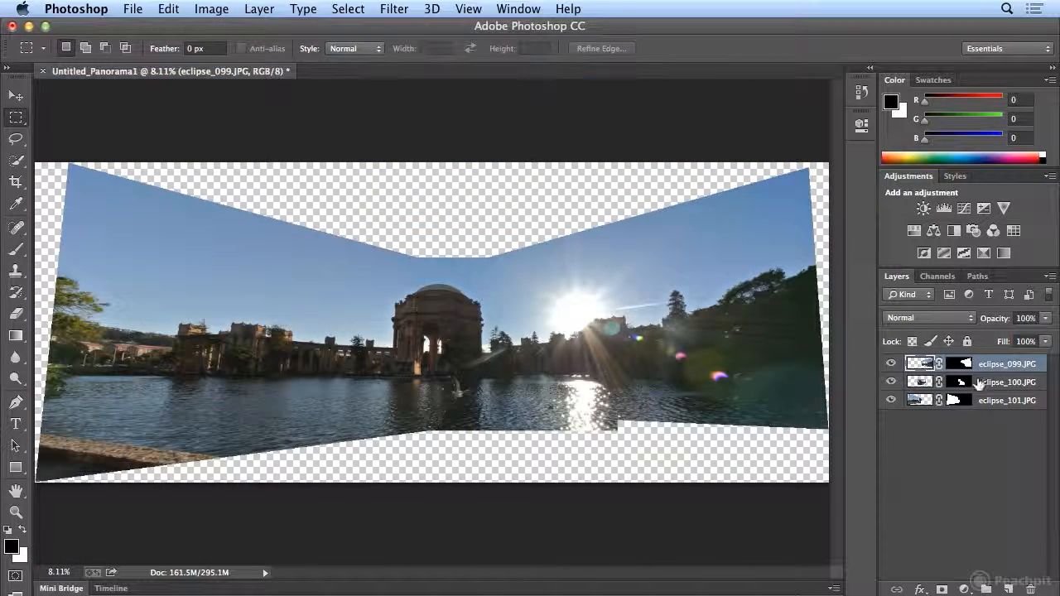
{"action": "left_click", "coordinate": [259, 8]}
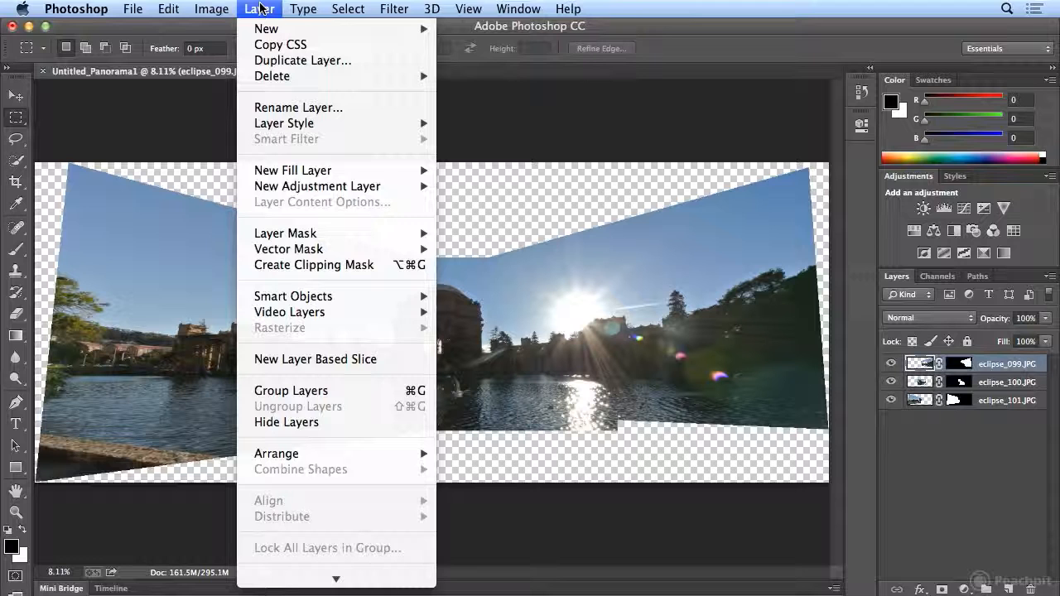
{"action": "left_click", "coordinate": [259, 8]}
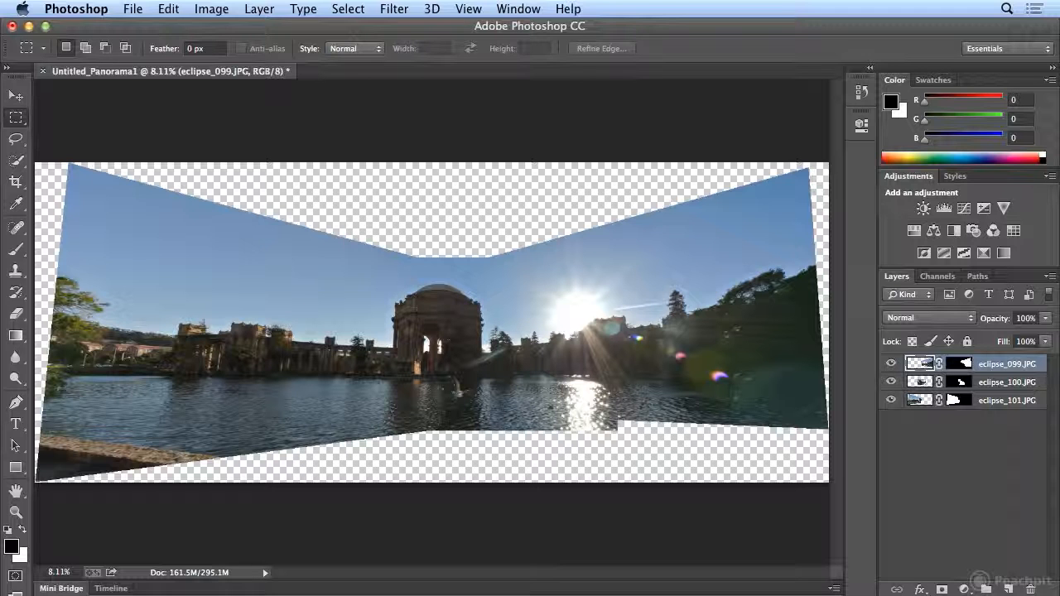
{"action": "left_click", "coordinate": [265, 9]}
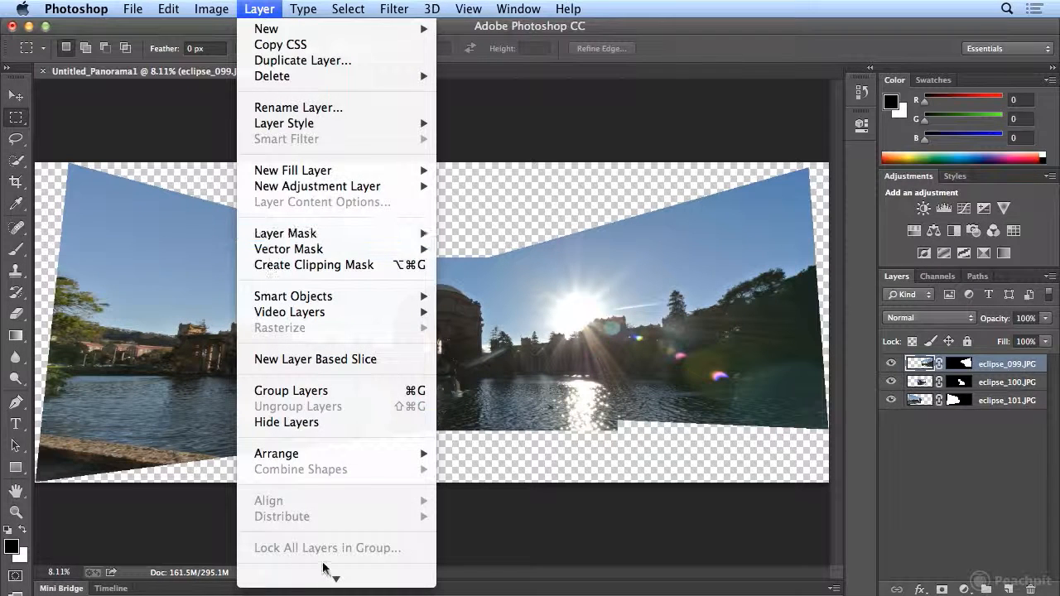
{"action": "mouse_move", "coordinate": [331, 577]}
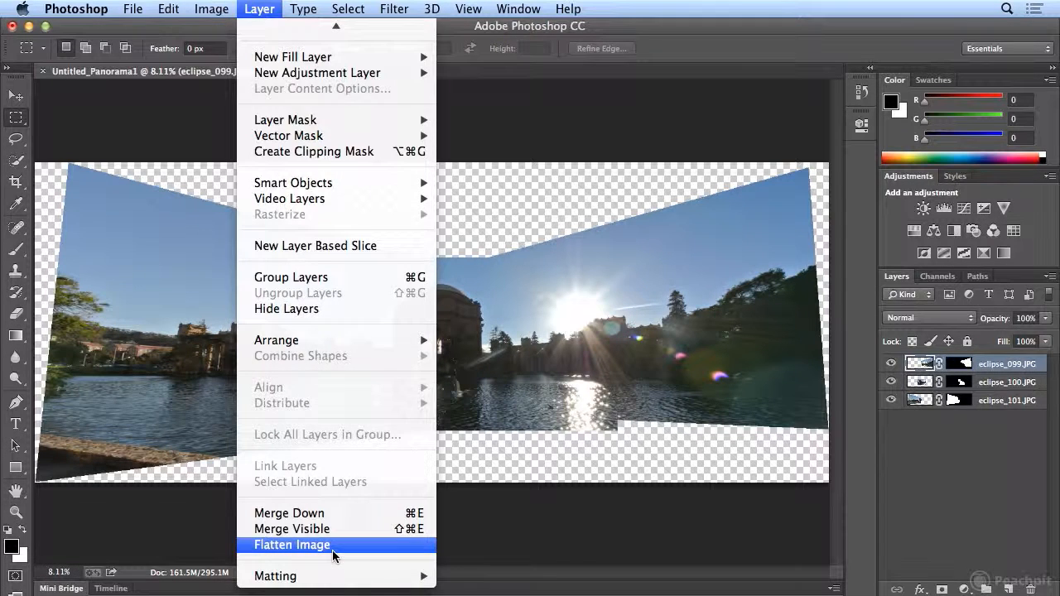
{"action": "left_click", "coordinate": [333, 550]}
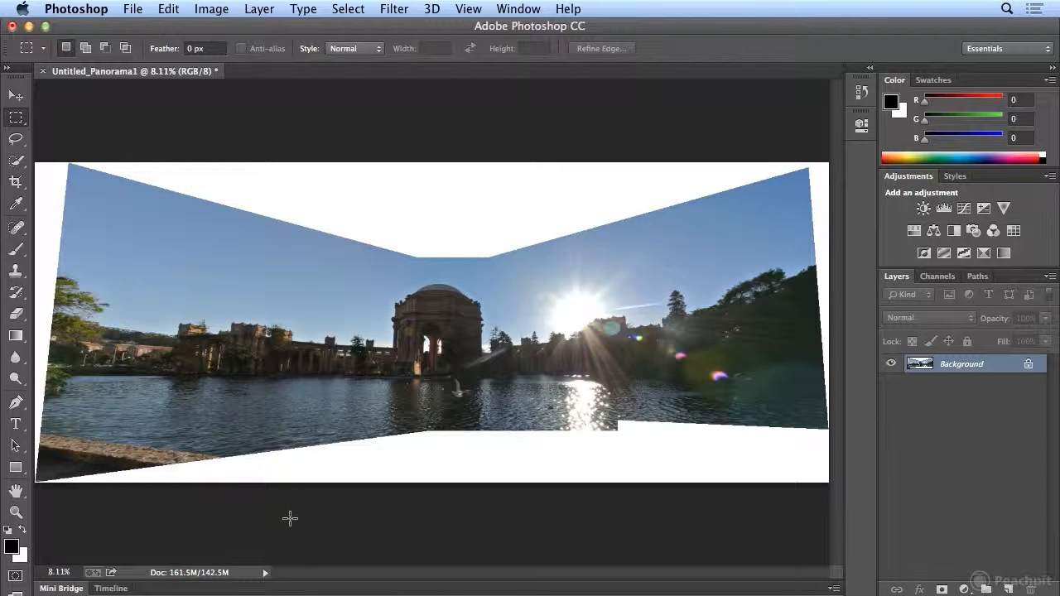
Step: Crop the flattened panorama to a wide rectangle that excludes the uneven white borders on all four sides
{"action": "left_click", "coordinate": [18, 183]}
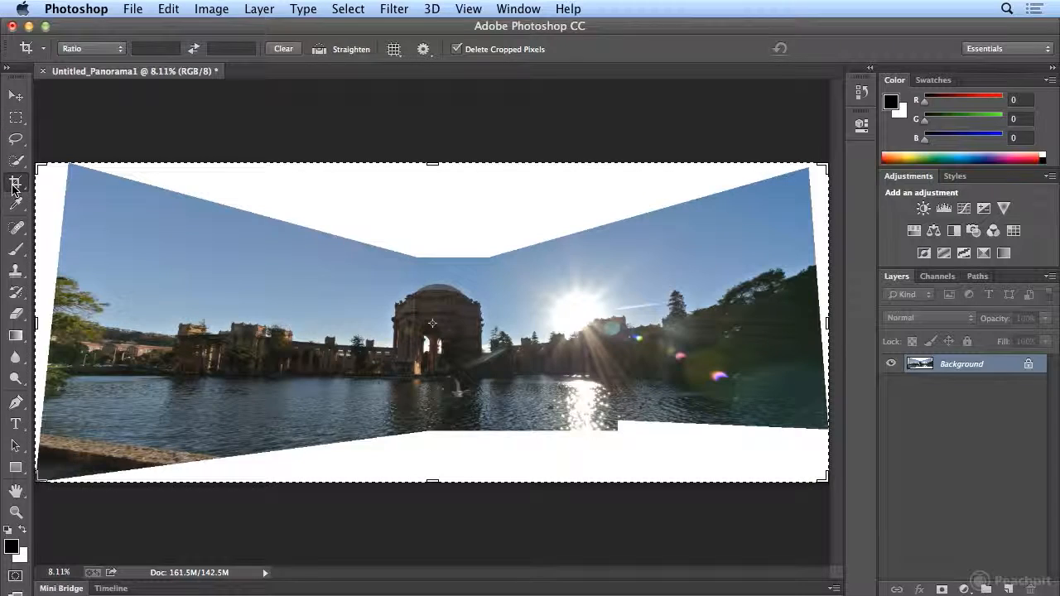
{"action": "left_click_drag", "start_coordinate": [40, 168], "coordinate": [51, 212]}
{"action": "left_click_drag", "start_coordinate": [431, 433], "coordinate": [431, 404]}
{"action": "left_click_drag", "start_coordinate": [52, 321], "coordinate": [85, 320]}
{"action": "left_click_drag", "start_coordinate": [785, 318], "coordinate": [774, 320]}
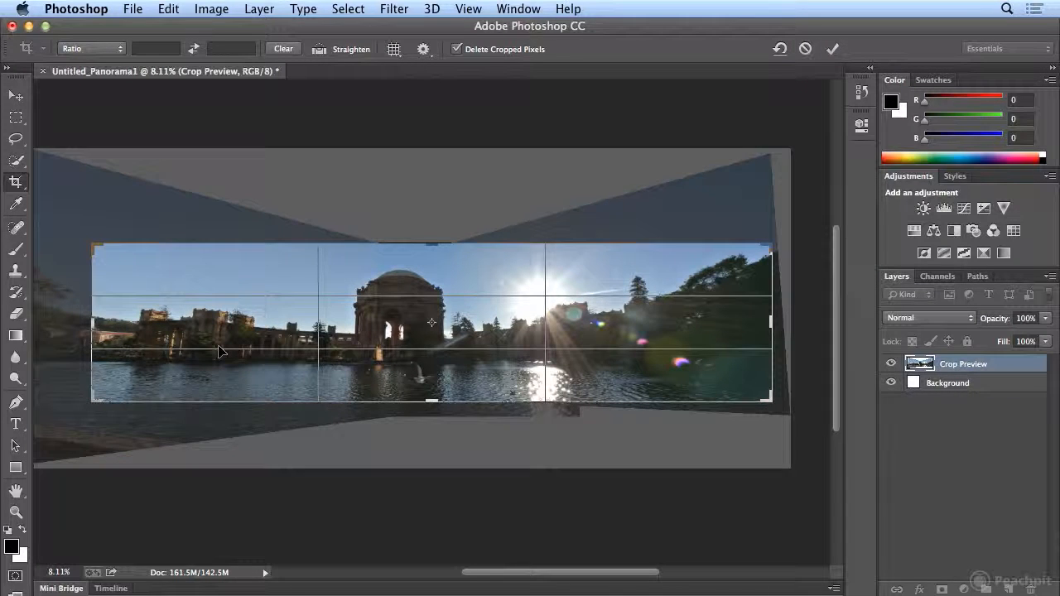
{"action": "key", "text": "Return"}
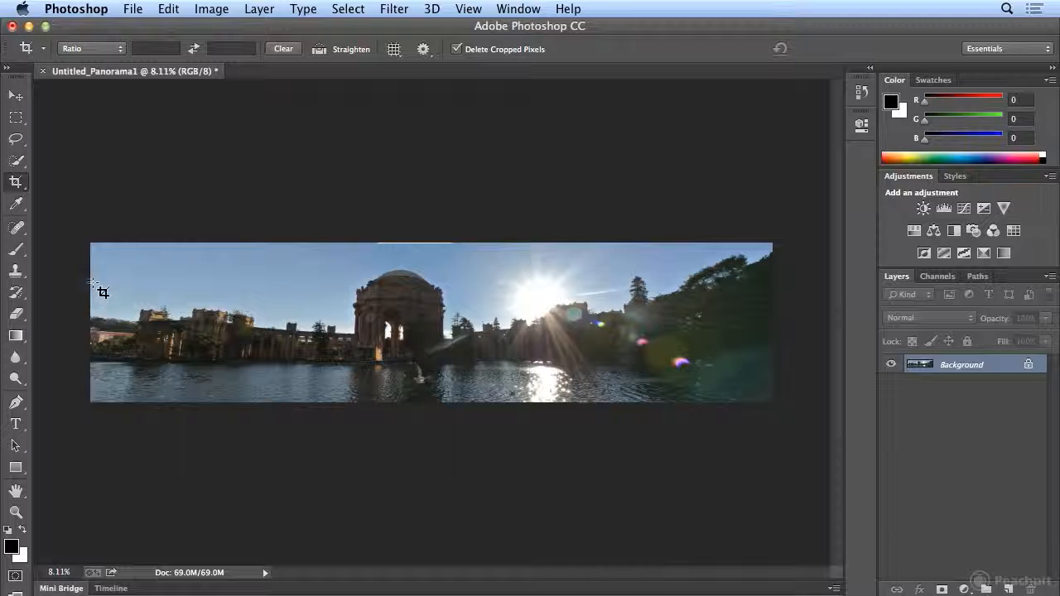
Step: Crop the panorama again slightly to trim the thin leftover strip along its upper edge above the rotunda
{"action": "left_click_drag", "start_coordinate": [90, 243], "coordinate": [770, 424]}
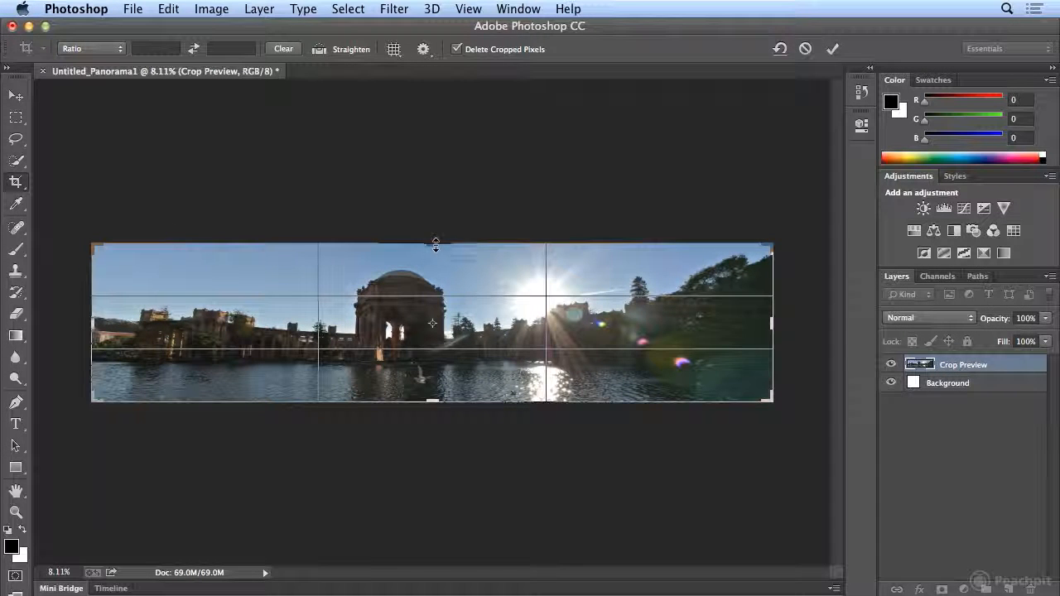
{"action": "left_click_drag", "start_coordinate": [435, 244], "coordinate": [441, 245]}
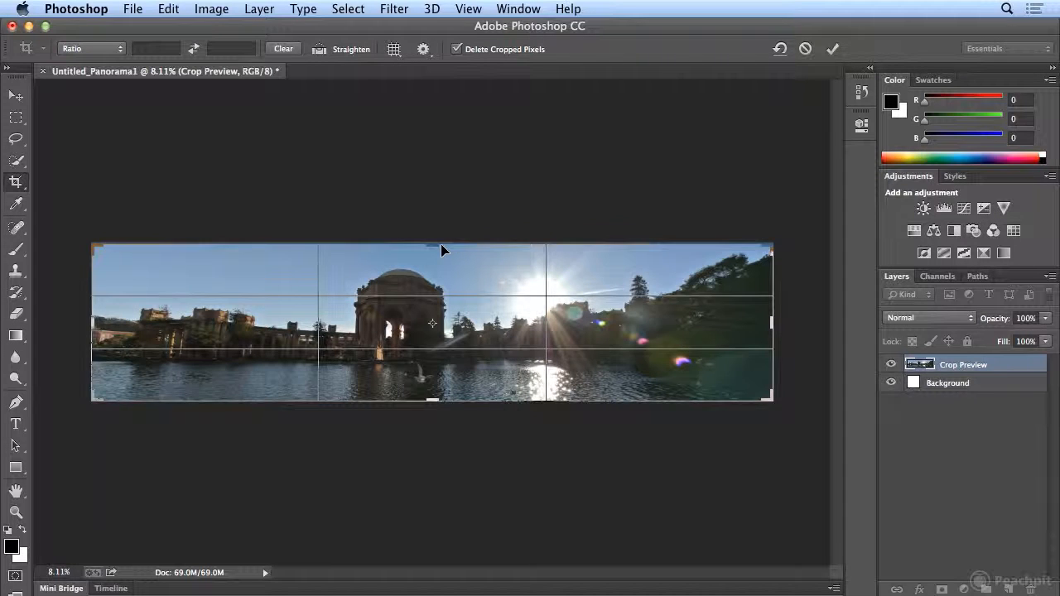
{"action": "key", "text": "Return"}
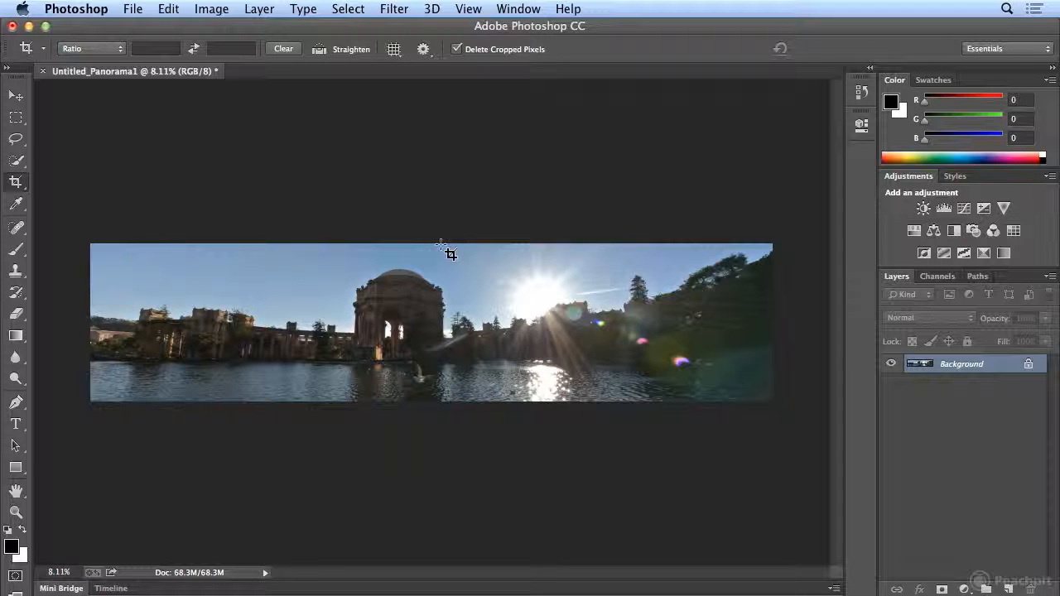
Step: Save the cropped panorama as palace_end.psd in Photoshop format in the 02_Photoshop_projects folder
{"action": "left_click", "coordinate": [133, 8]}
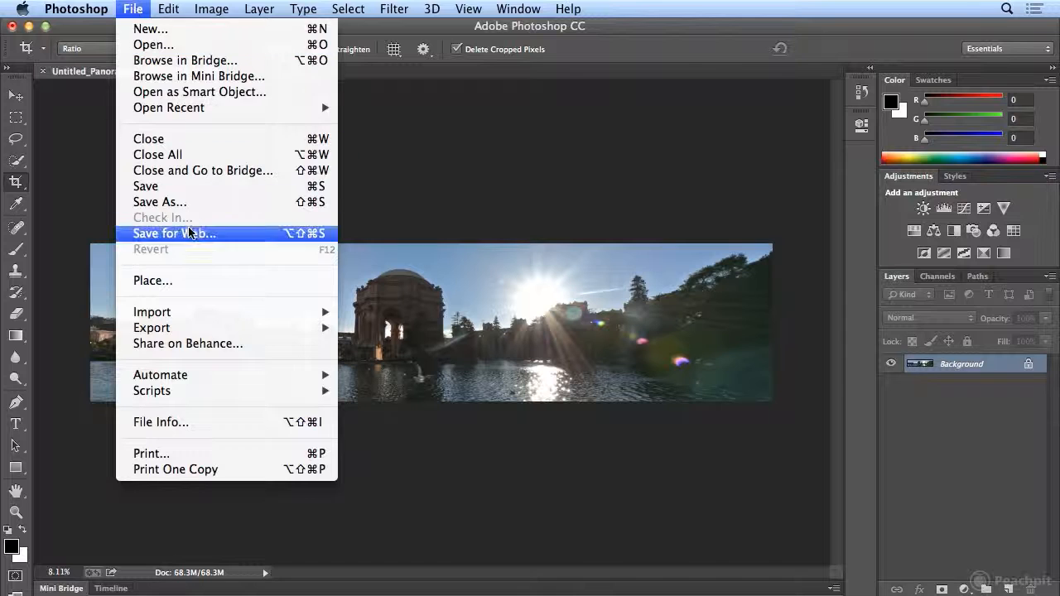
{"action": "left_click", "coordinate": [166, 202]}
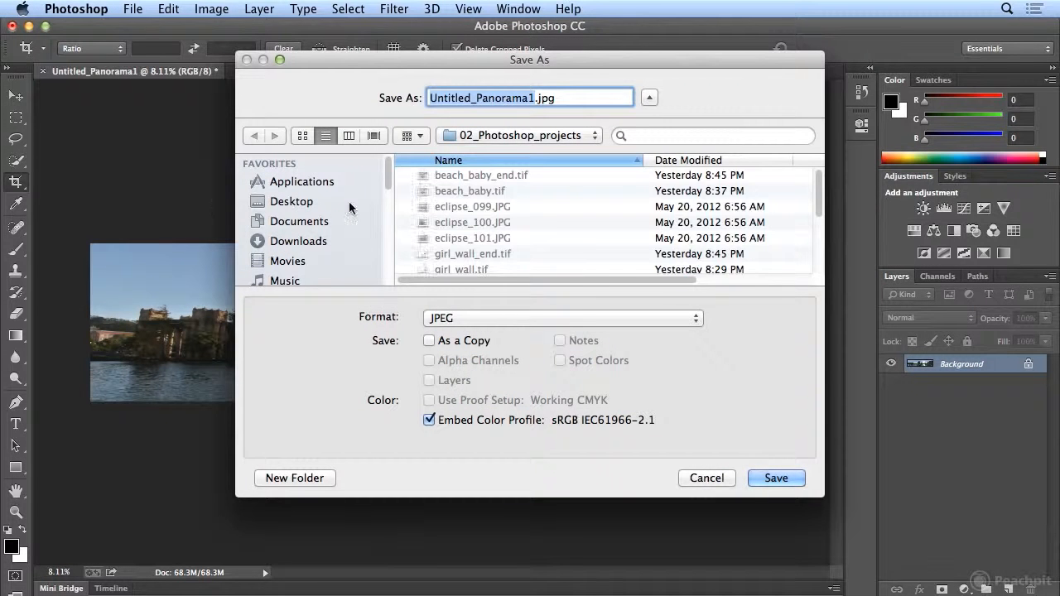
{"action": "type", "text": "palace_end"}
{"action": "left_click", "coordinate": [504, 318]}
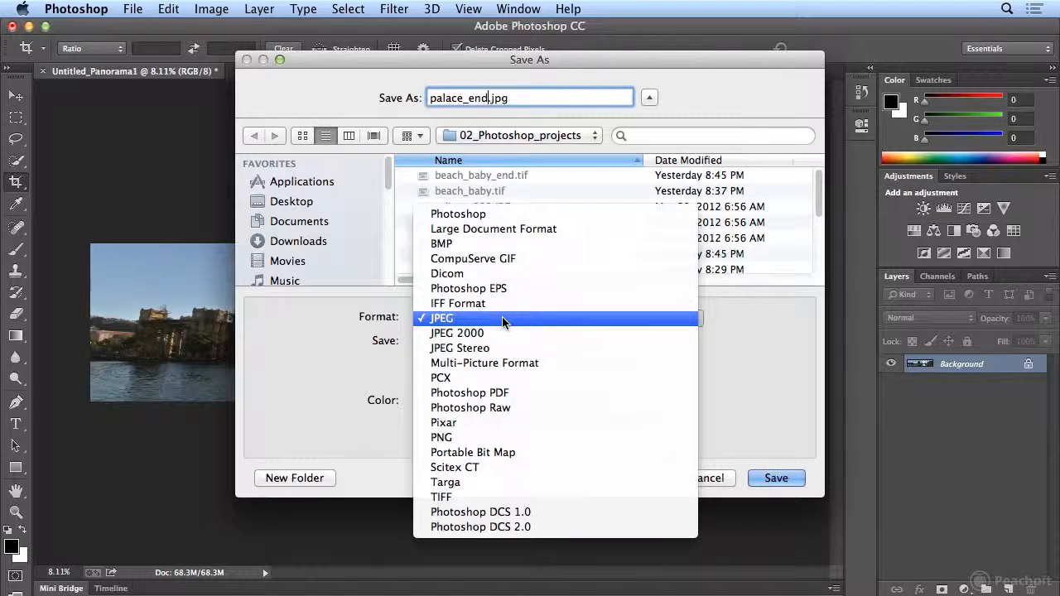
{"action": "left_click", "coordinate": [511, 213]}
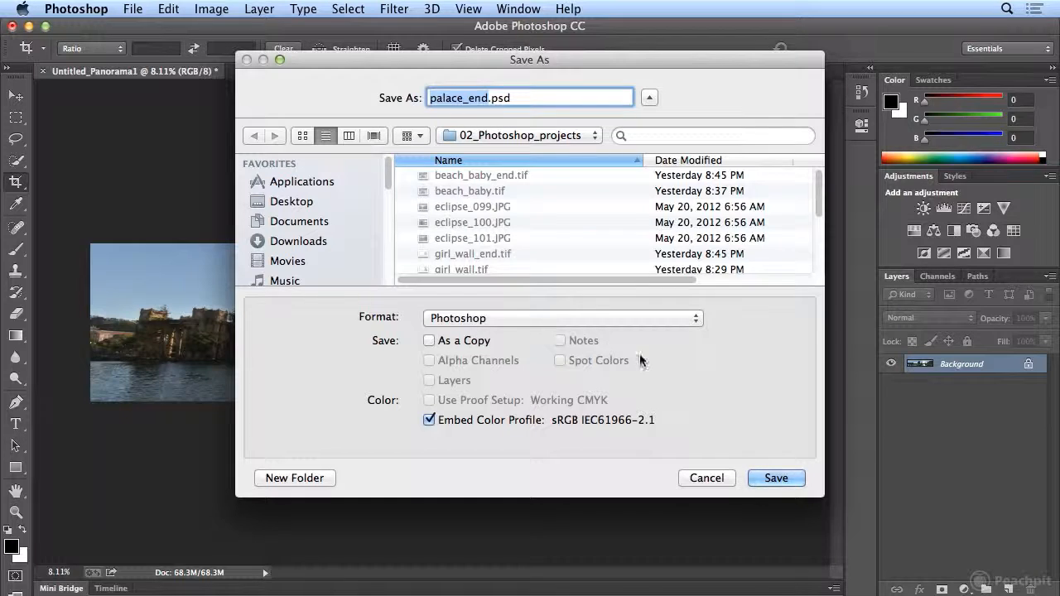
{"action": "left_click", "coordinate": [781, 479]}
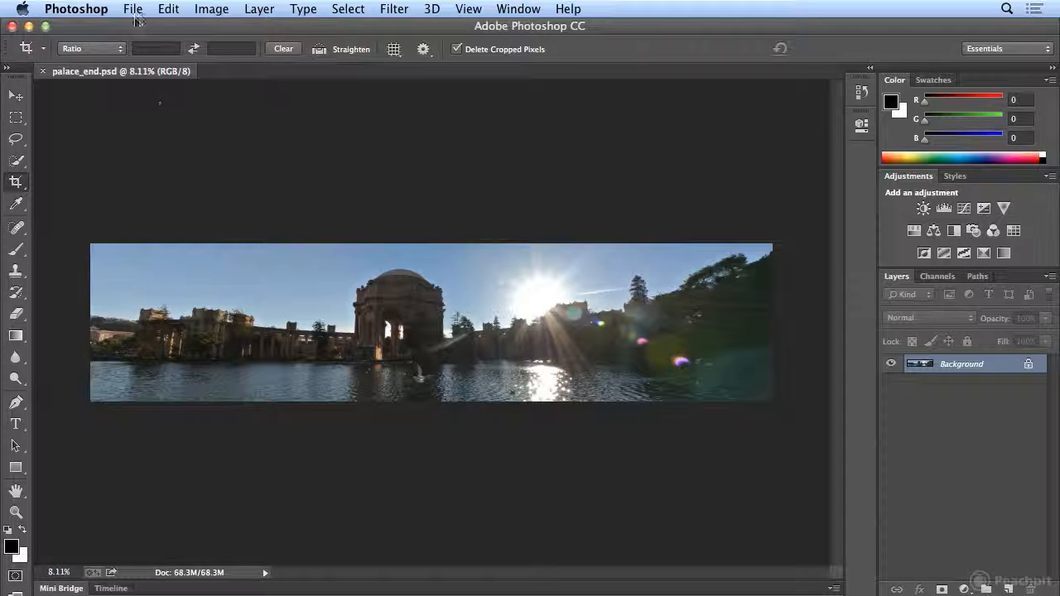
Step: Switch to Bridge and preview the four hetch_hetchy TIFF photos one after another
{"action": "left_click", "coordinate": [134, 11]}
{"action": "left_click", "coordinate": [135, 61]}
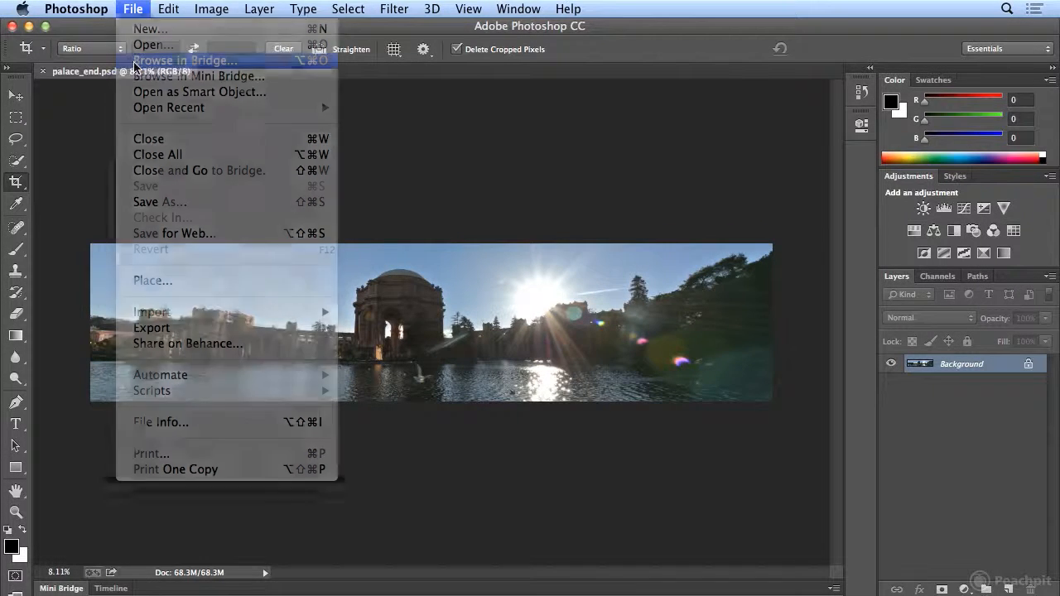
{"action": "left_click", "coordinate": [779, 402]}
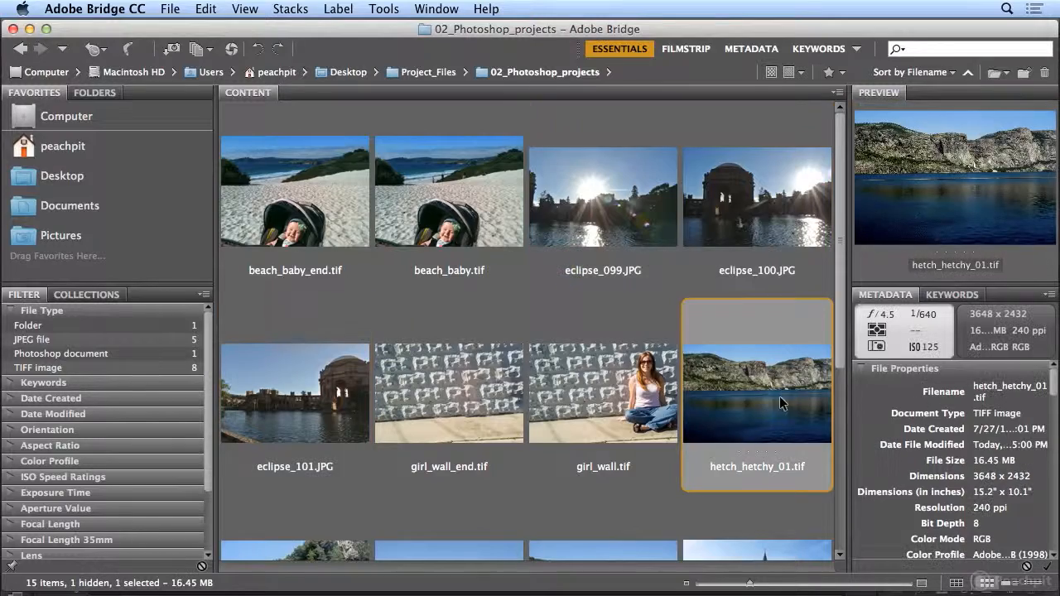
{"action": "left_click_drag", "start_coordinate": [838, 340], "coordinate": [852, 438]}
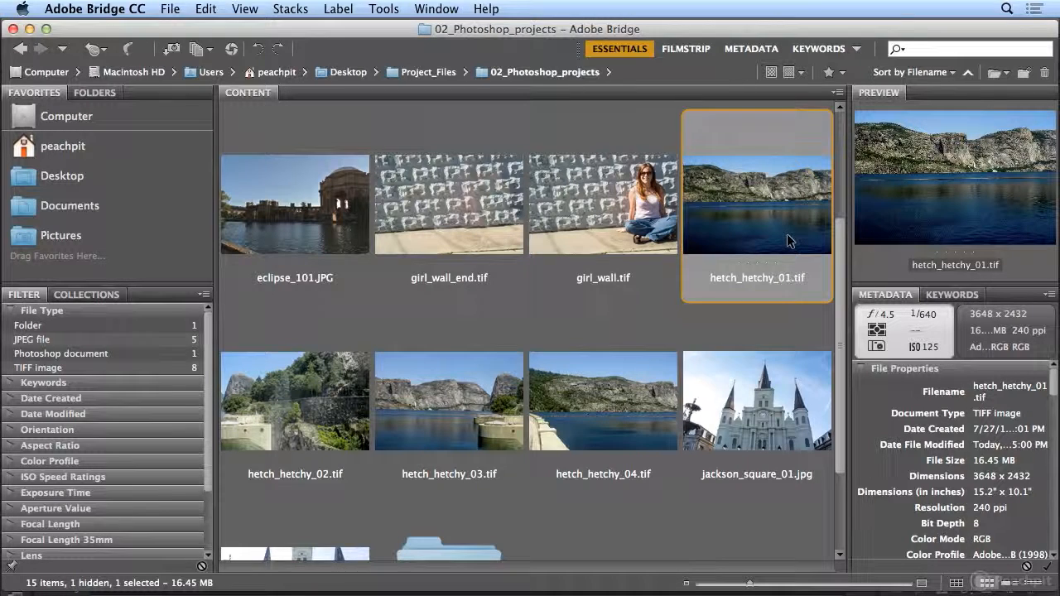
{"action": "left_click", "coordinate": [308, 432]}
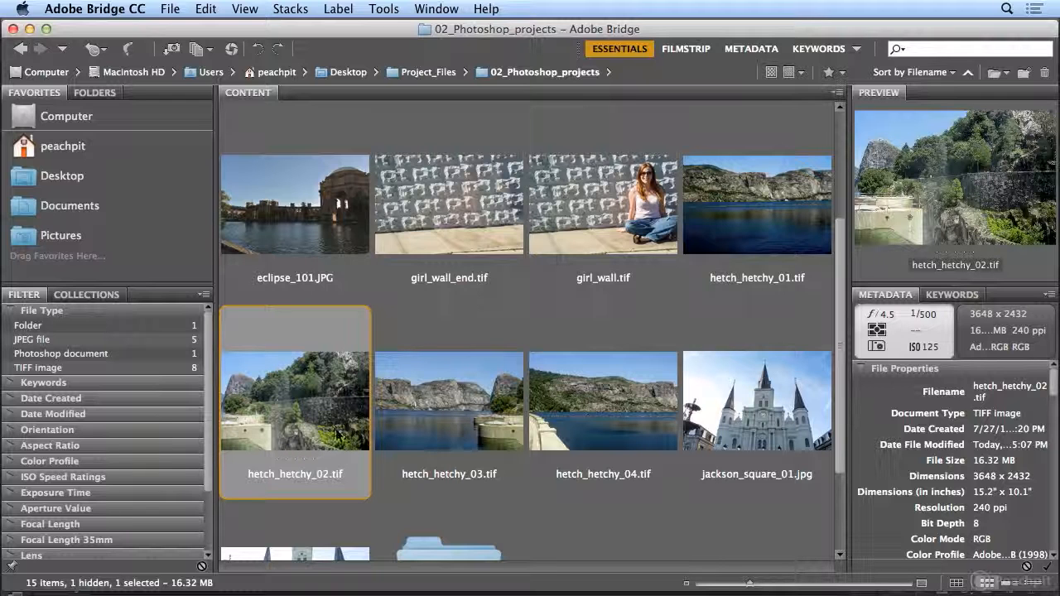
{"action": "left_click", "coordinate": [487, 430]}
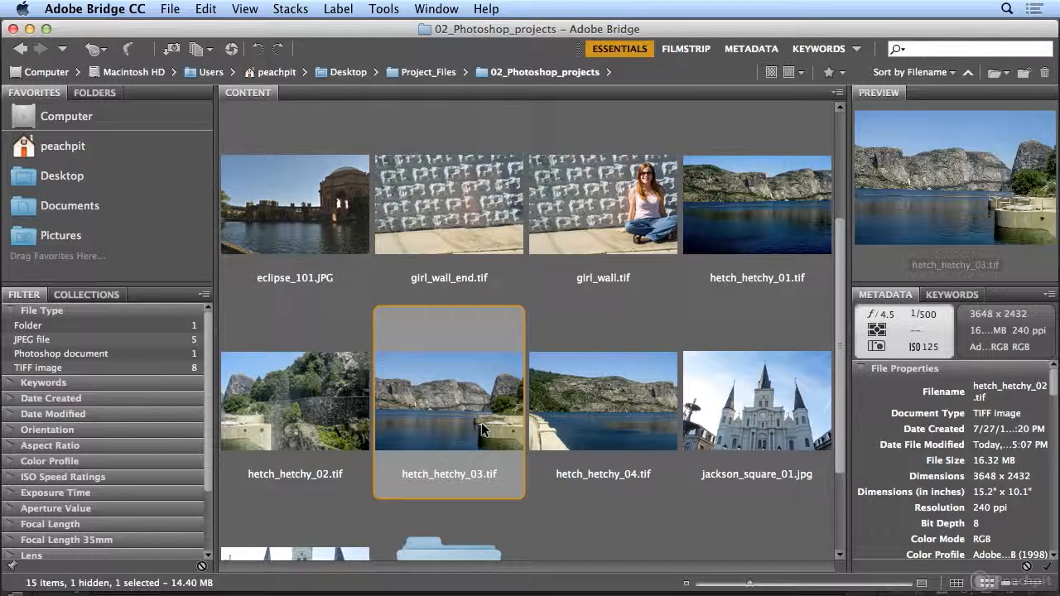
{"action": "left_click", "coordinate": [576, 425]}
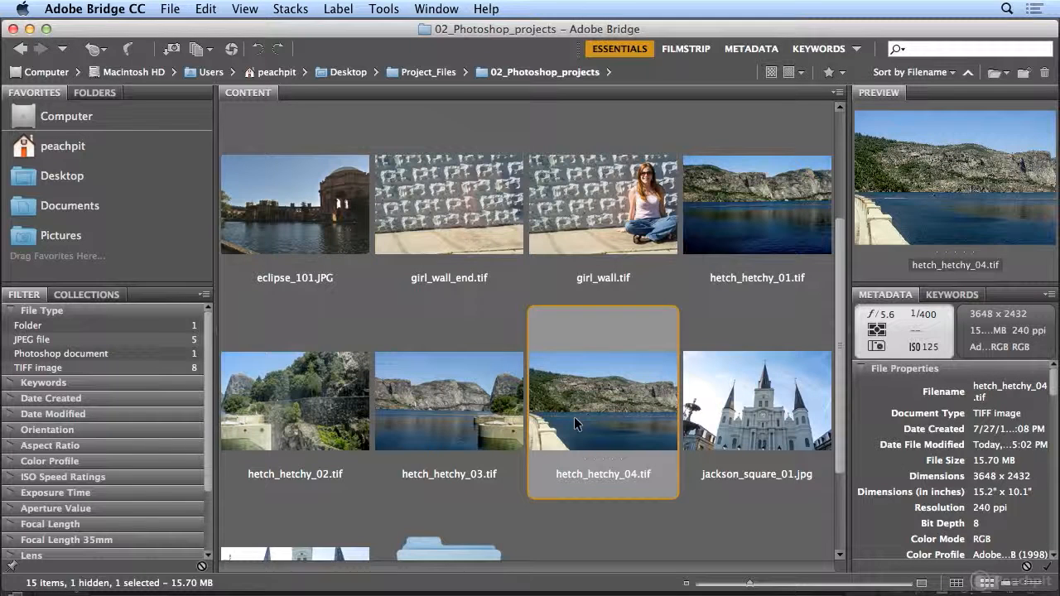
Step: Select hetch_hetchy_01.tif to hetch_hetchy_04.tif and run Photomerge on them in Photoshop with the Auto layout and Blend Images Together enabled
{"action": "left_click", "coordinate": [752, 230], "text": "shift"}
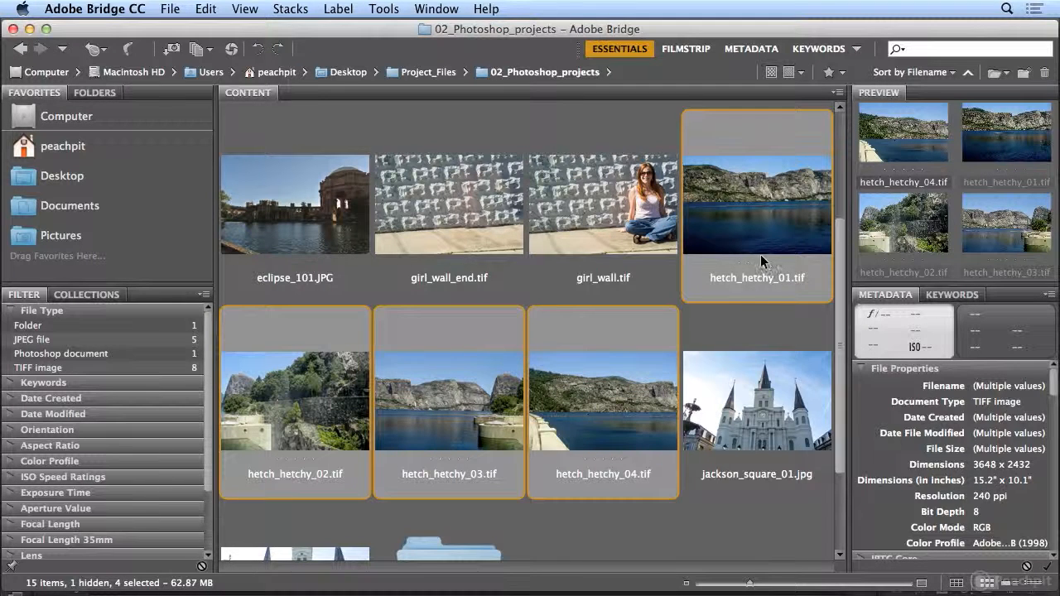
{"action": "left_click", "coordinate": [388, 10]}
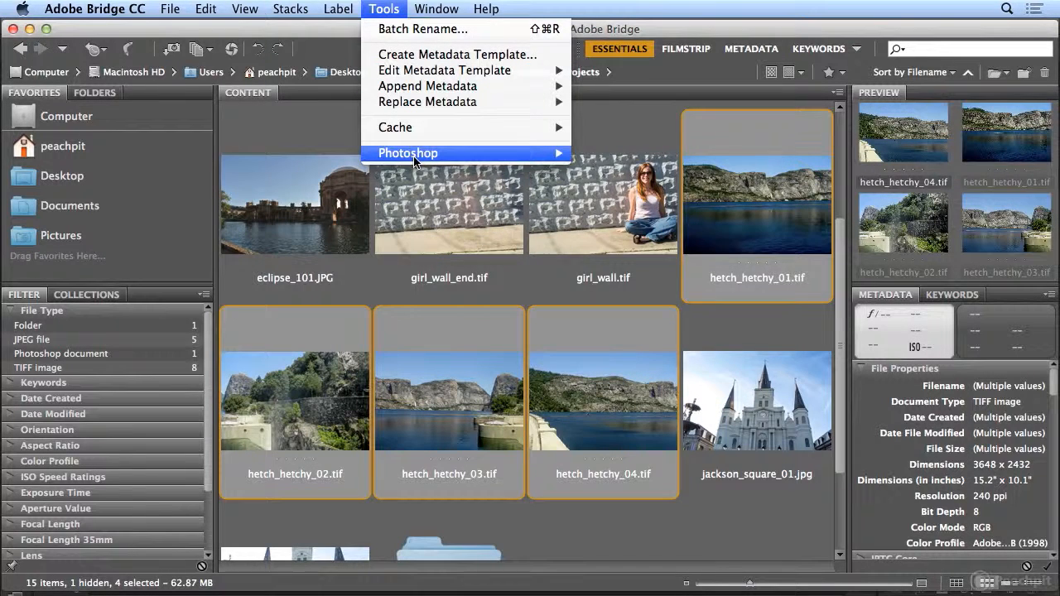
{"action": "mouse_move", "coordinate": [417, 154]}
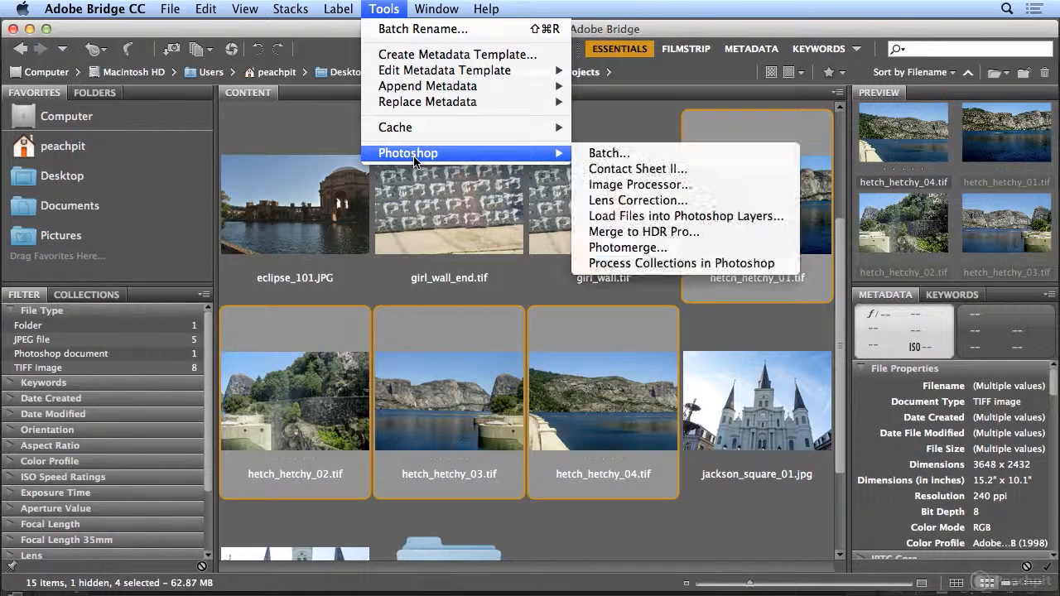
{"action": "left_click", "coordinate": [794, 247]}
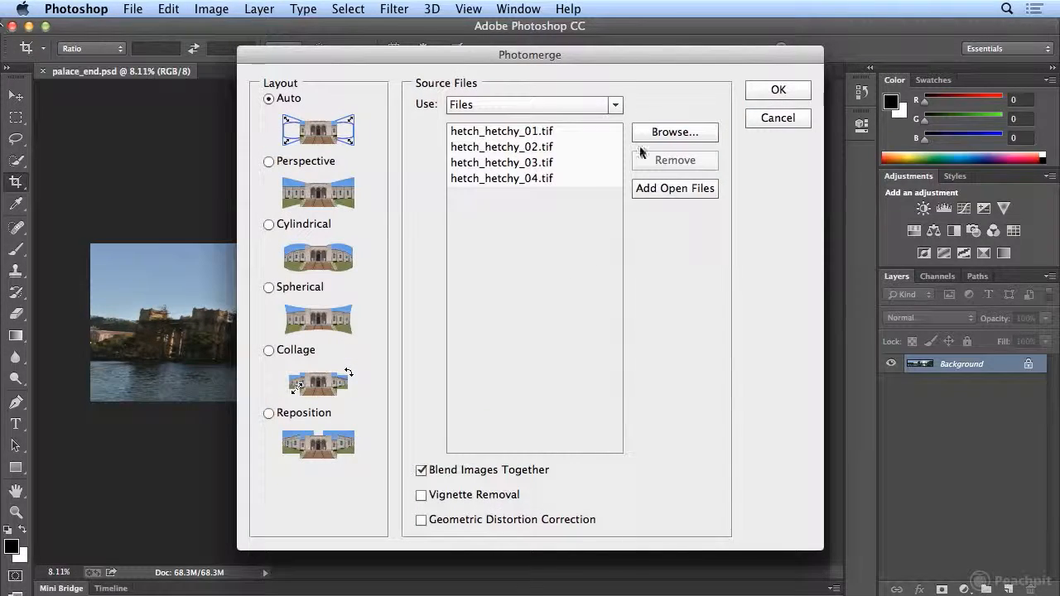
{"action": "left_click", "coordinate": [805, 91]}
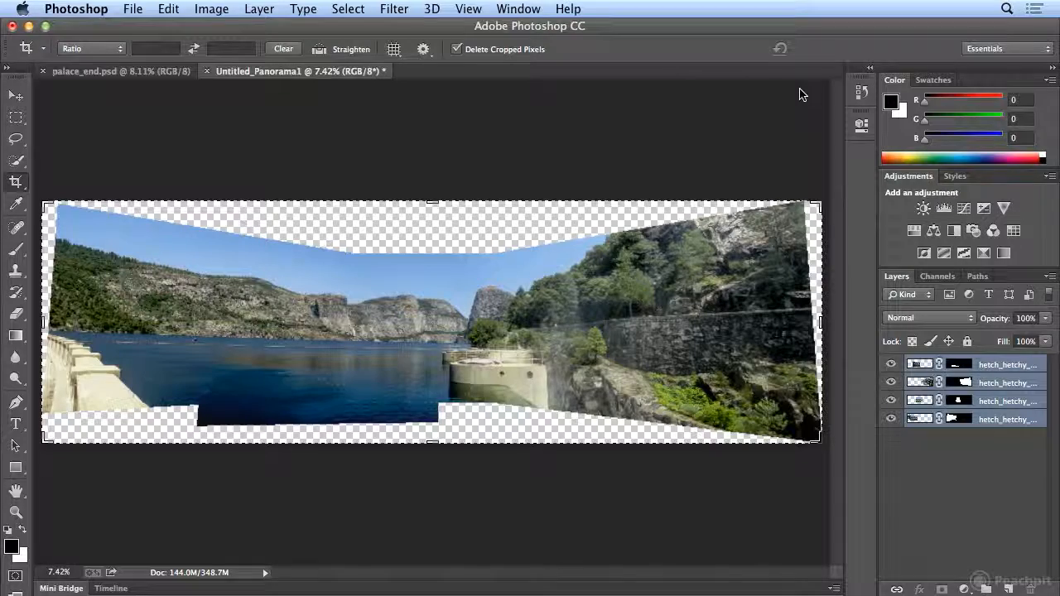
Step: Examine the merged hetch_hetchy panorama up close across the lake, the concrete structure and the rocky hillside for blending flaws
{"action": "key", "text": "super+equal"}
{"action": "key", "text": "super+equal"}
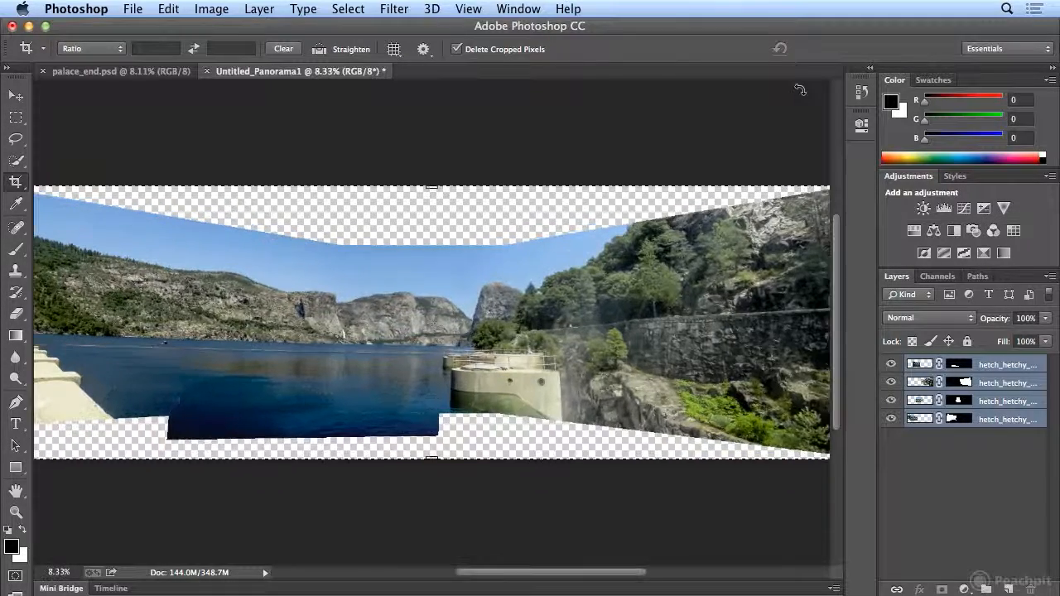
{"action": "left_click", "coordinate": [468, 8]}
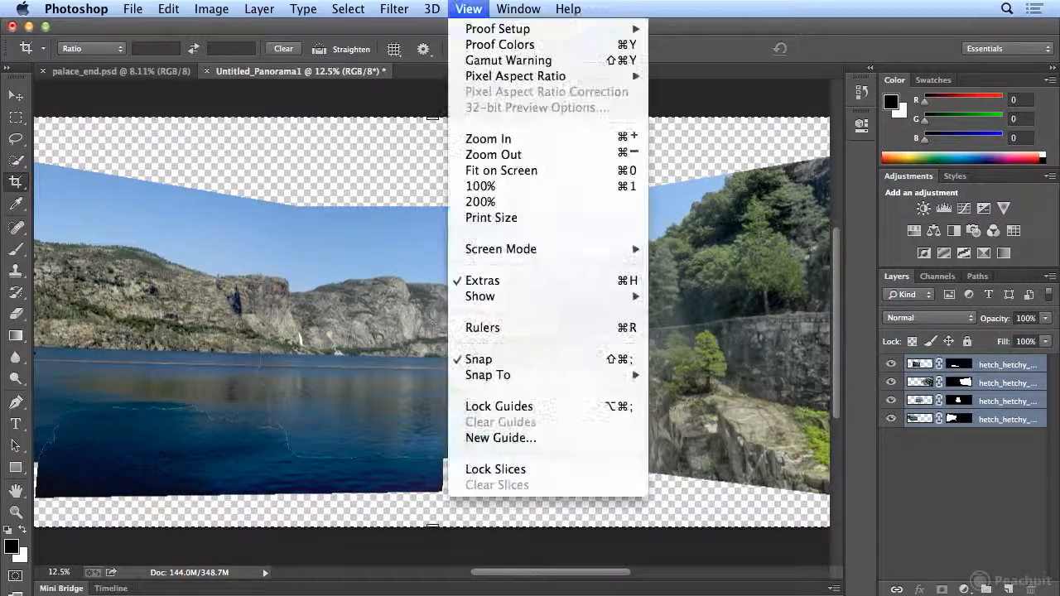
{"action": "left_click", "coordinate": [488, 138]}
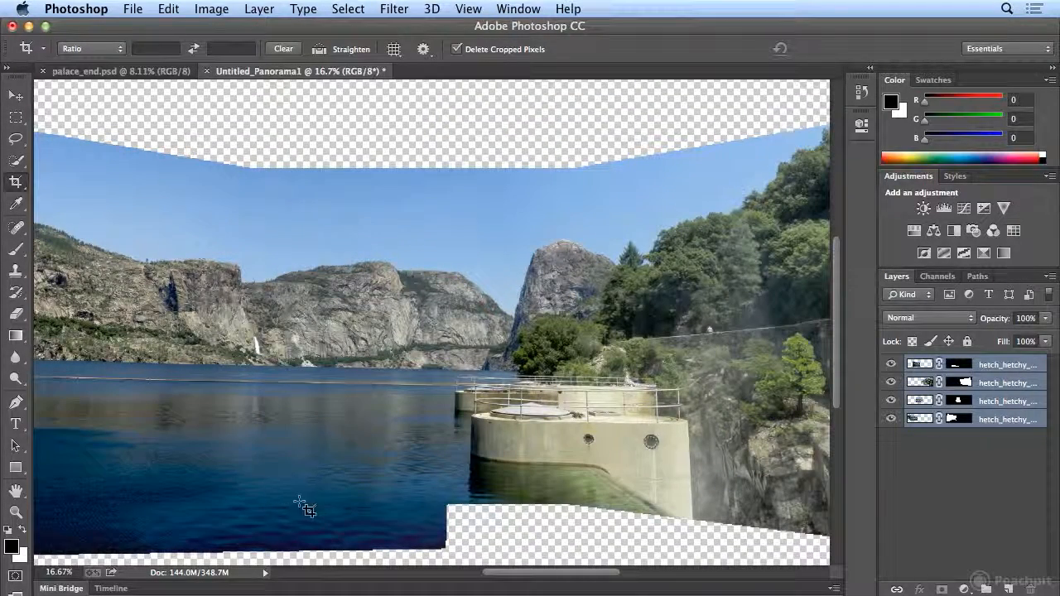
{"action": "left_click", "coordinate": [469, 9]}
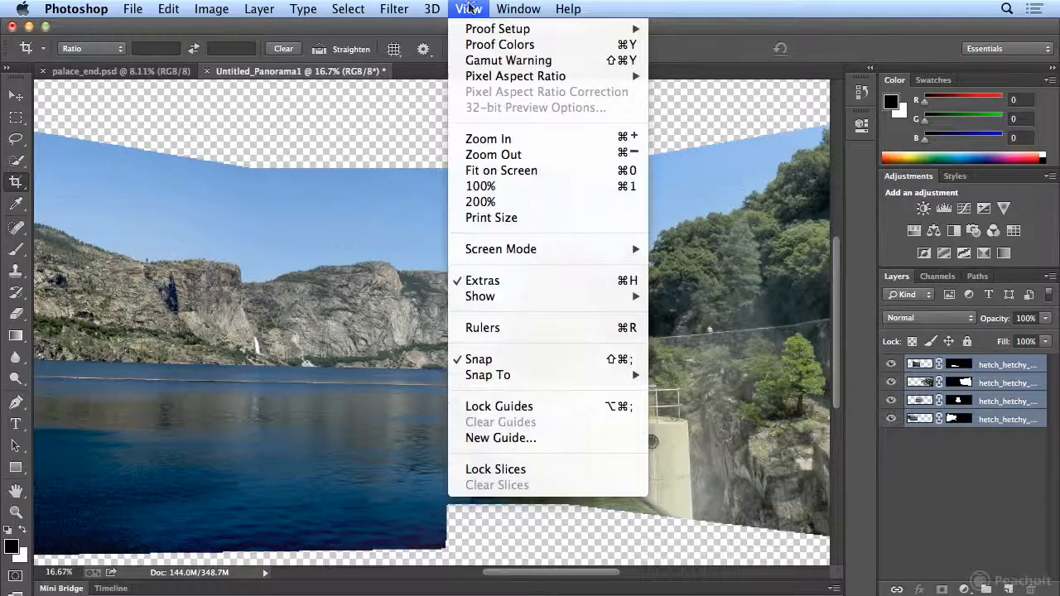
{"action": "left_click", "coordinate": [509, 138]}
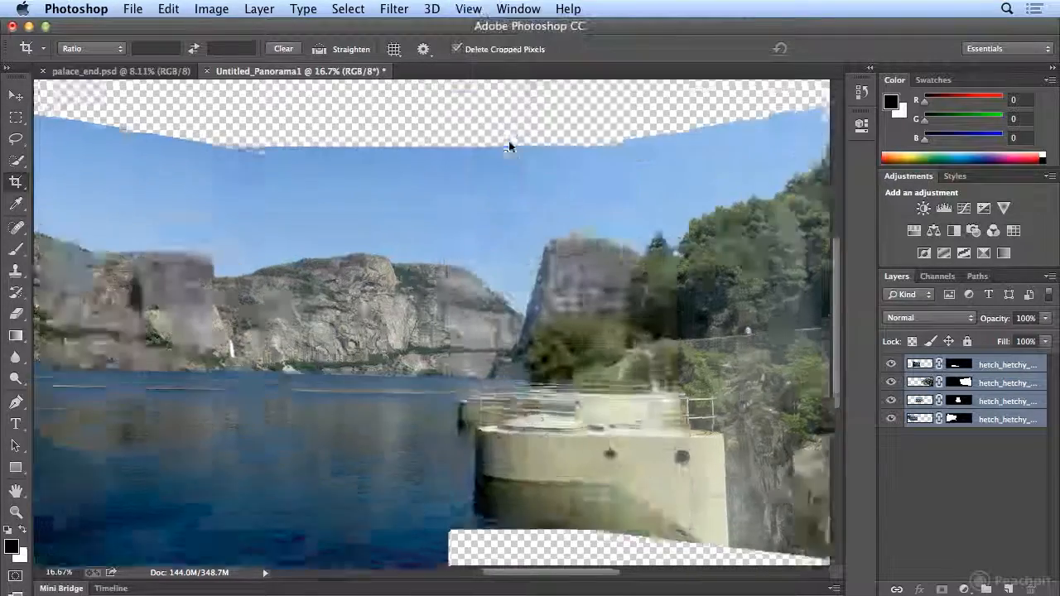
{"action": "left_click_drag", "start_coordinate": [544, 577], "coordinate": [634, 574]}
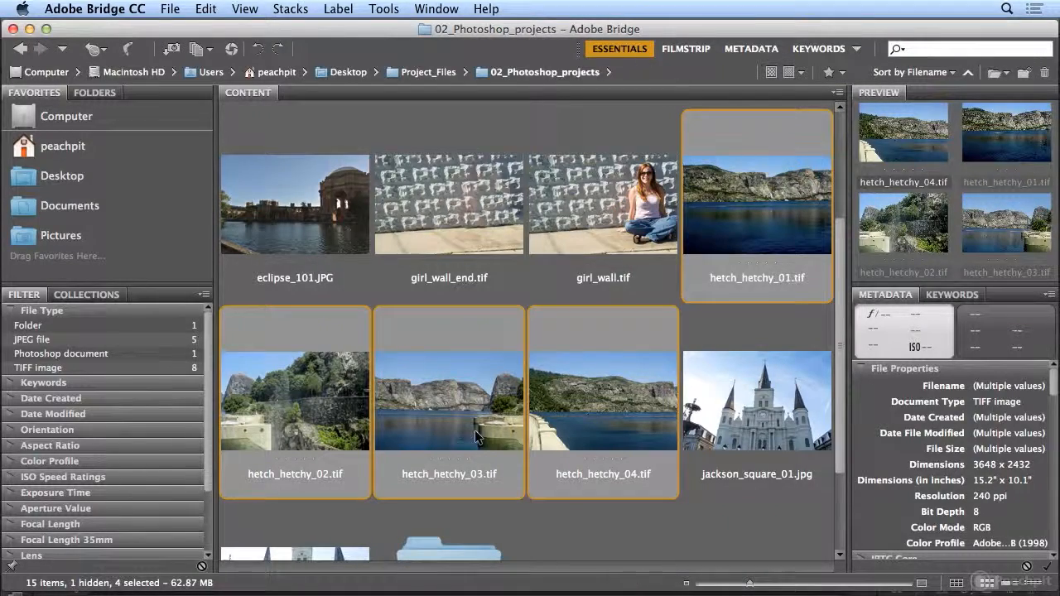
Step: Compare the source photos hetch_hetchy_03.tif and hetch_hetchy_02.tif in Bridge
{"action": "left_click", "coordinate": [475, 430]}
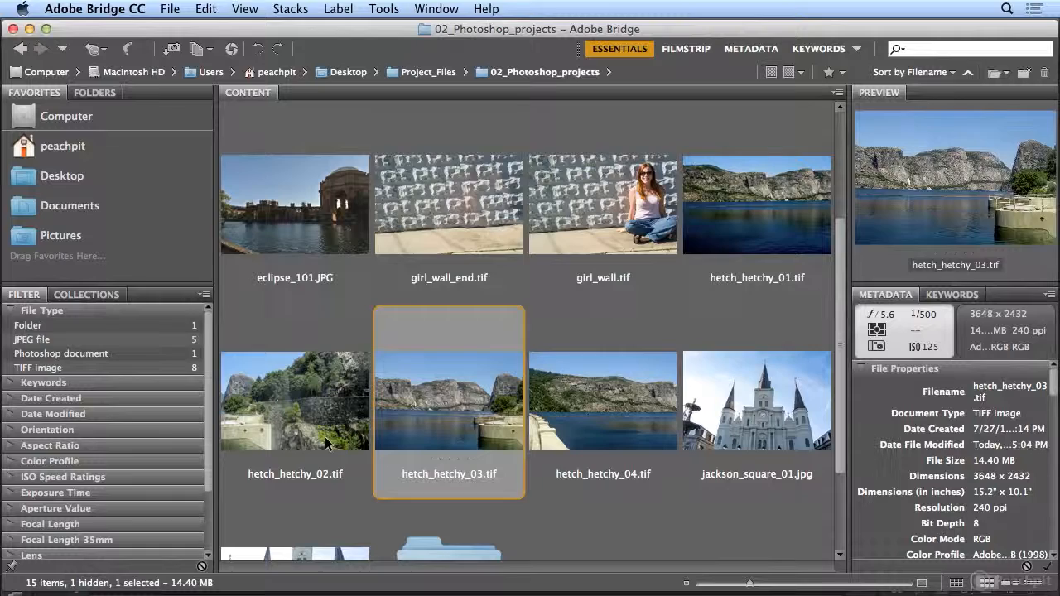
{"action": "left_click", "coordinate": [326, 443]}
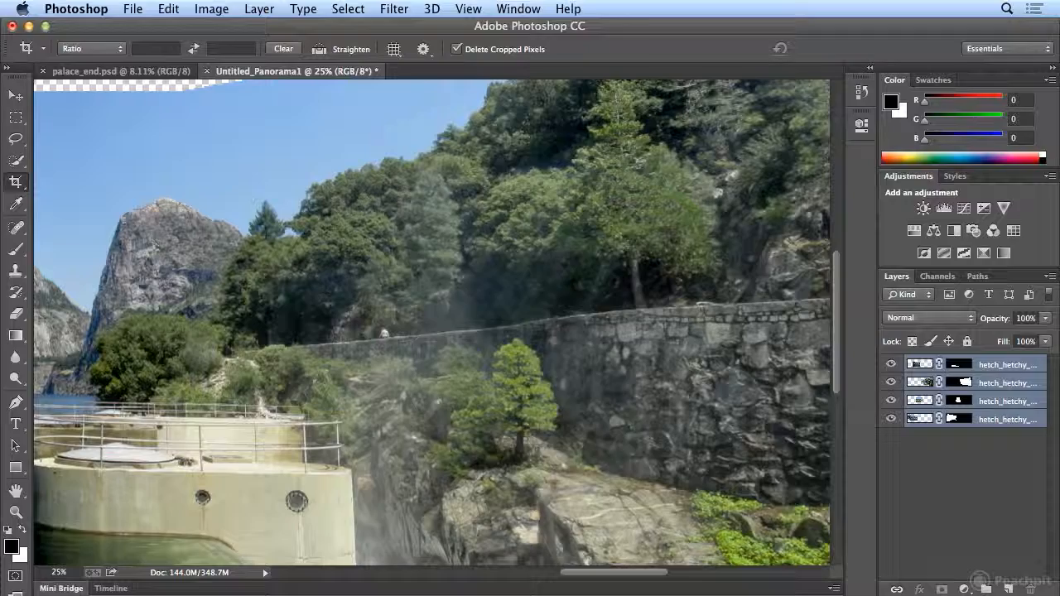
Step: Switch back to Photoshop and flatten the four layers of the hetch_hetchy panorama into a single background
{"action": "left_click", "coordinate": [468, 8]}
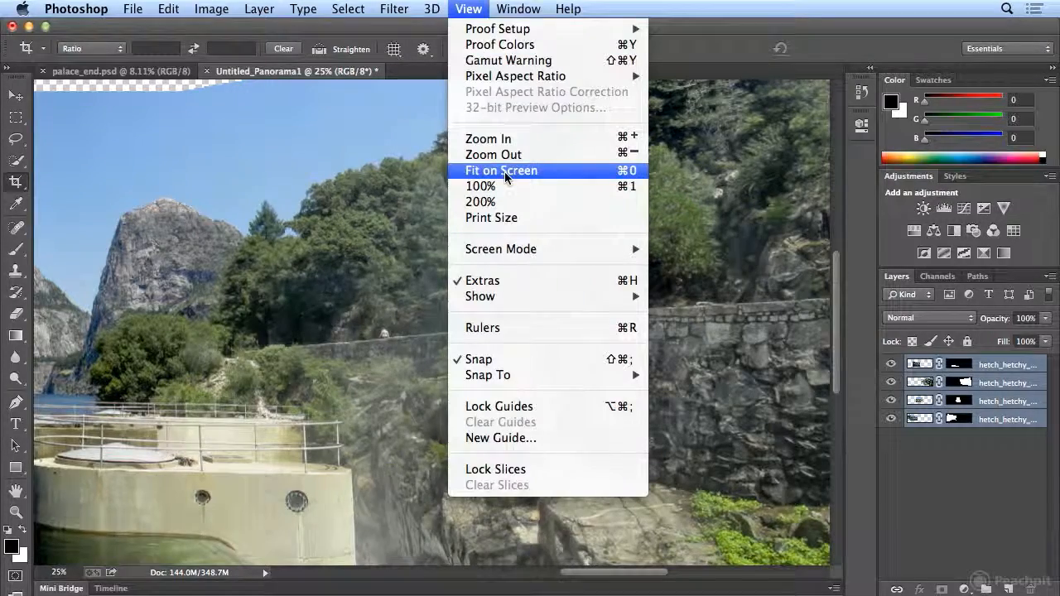
{"action": "left_click", "coordinate": [505, 174]}
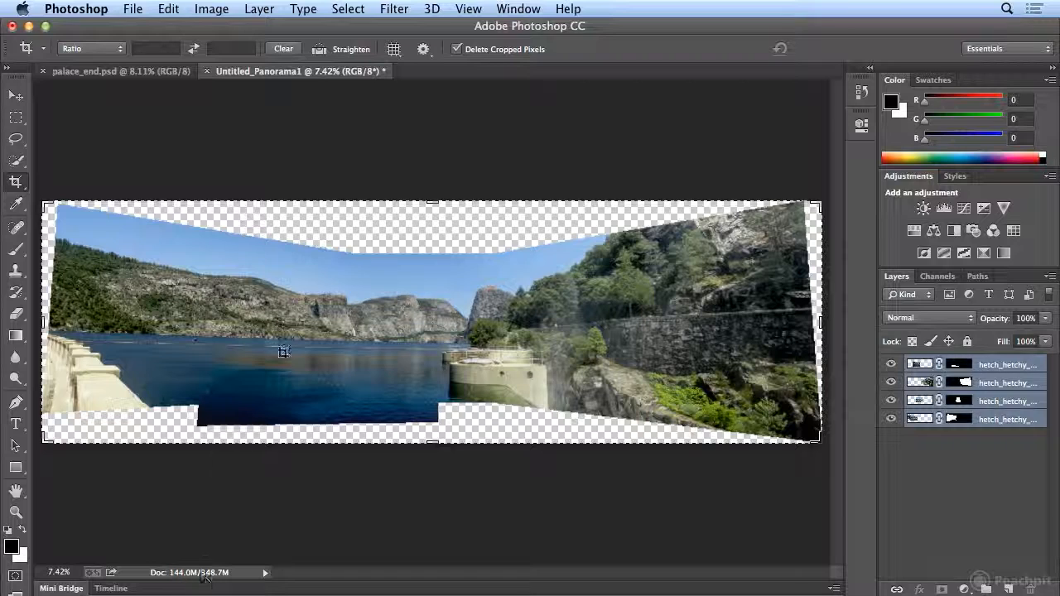
{"action": "left_click", "coordinate": [272, 10]}
{"action": "scroll", "coordinate": [354, 569], "scroll_direction": "down", "scroll_amount": 5}
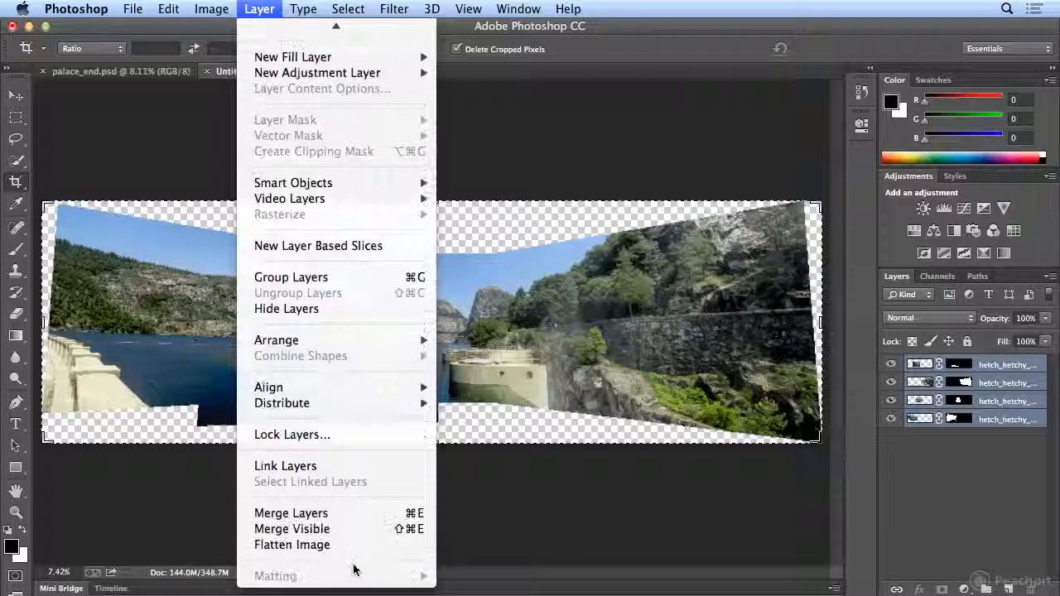
{"action": "left_click", "coordinate": [356, 544]}
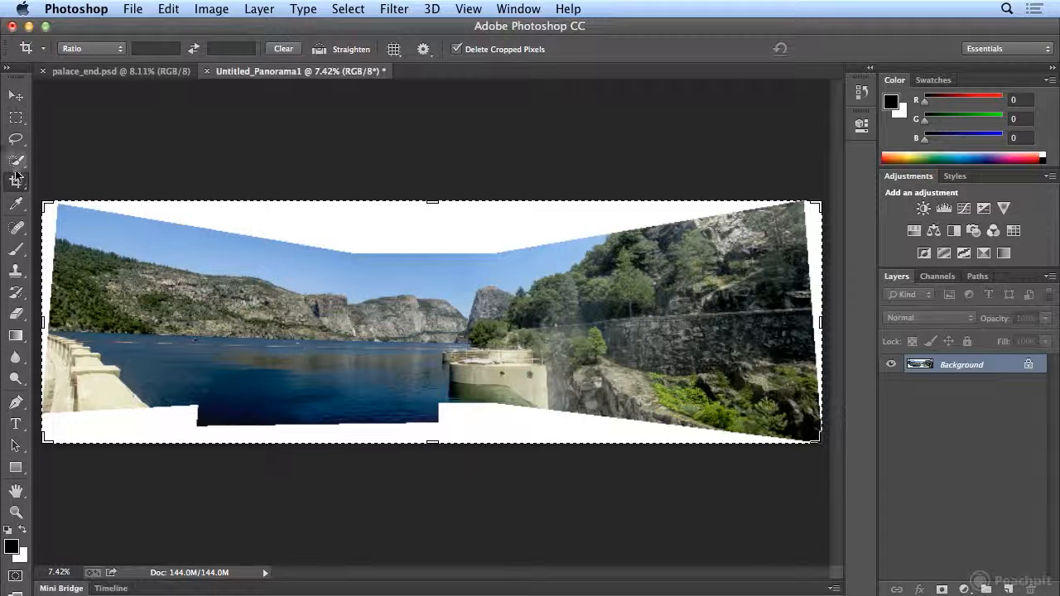
Step: Crop the panorama to trim the uneven bottom and side edges, keeping the white gap above the middle of the sky
{"action": "left_click_drag", "start_coordinate": [435, 443], "coordinate": [435, 422]}
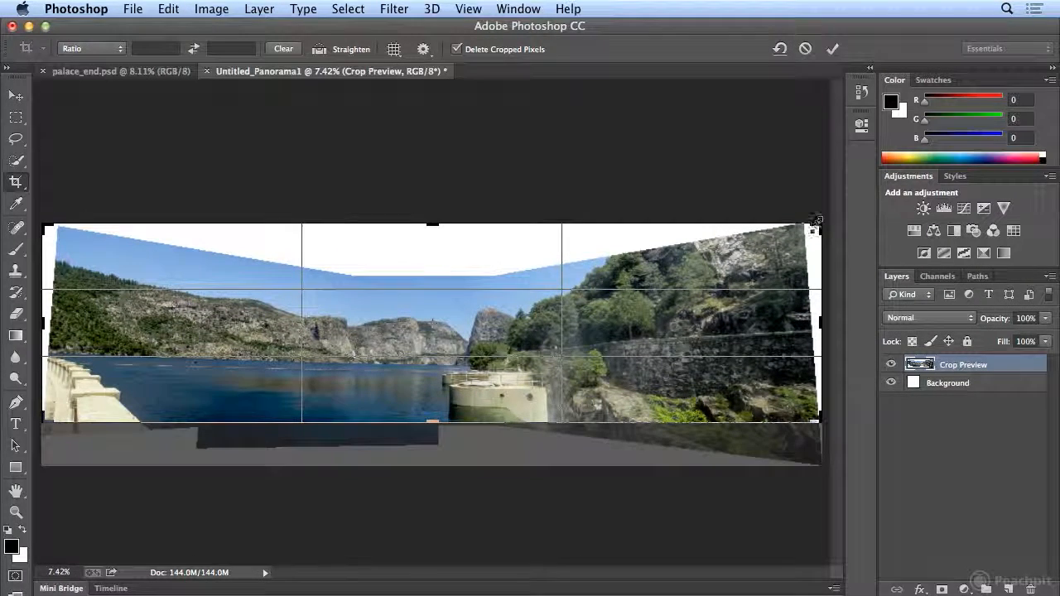
{"action": "mouse_move", "coordinate": [815, 230]}
{"action": "left_mouse_down"}
{"action": "mouse_move", "coordinate": [802, 248]}
{"action": "mouse_move", "coordinate": [815, 242]}
{"action": "mouse_move", "coordinate": [817, 219]}
{"action": "left_mouse_up"}
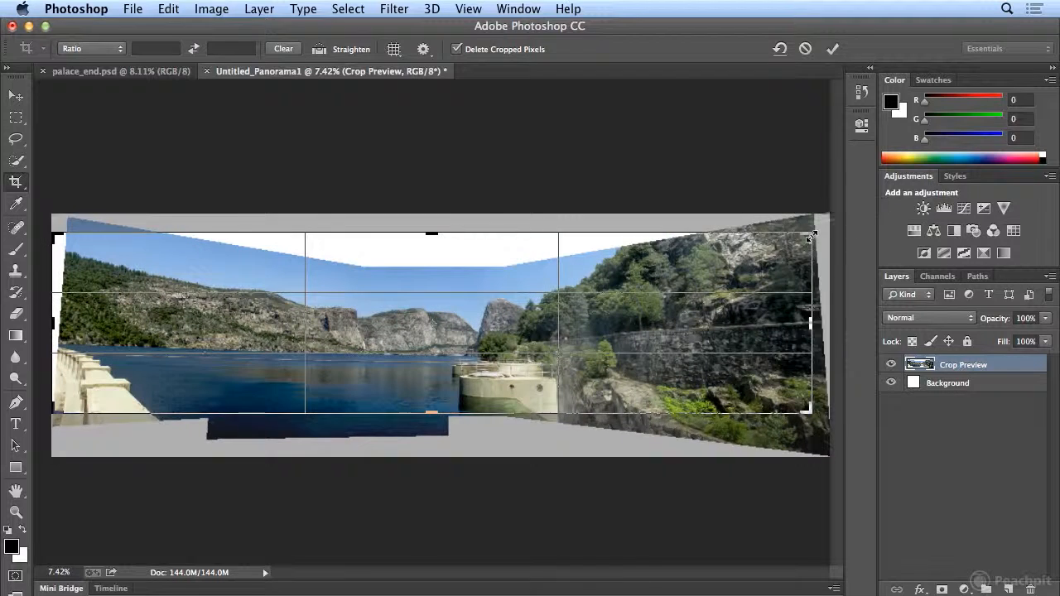
{"action": "mouse_move", "coordinate": [53, 238]}
{"action": "left_mouse_down"}
{"action": "mouse_move", "coordinate": [73, 235]}
{"action": "mouse_move", "coordinate": [63, 239]}
{"action": "left_mouse_up"}
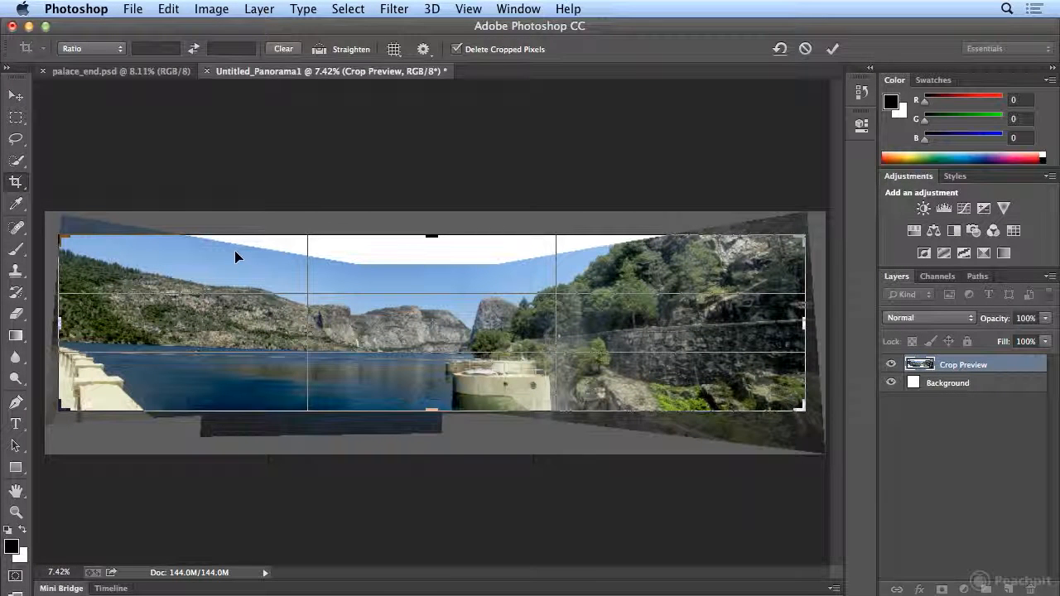
{"action": "key", "text": "Return"}
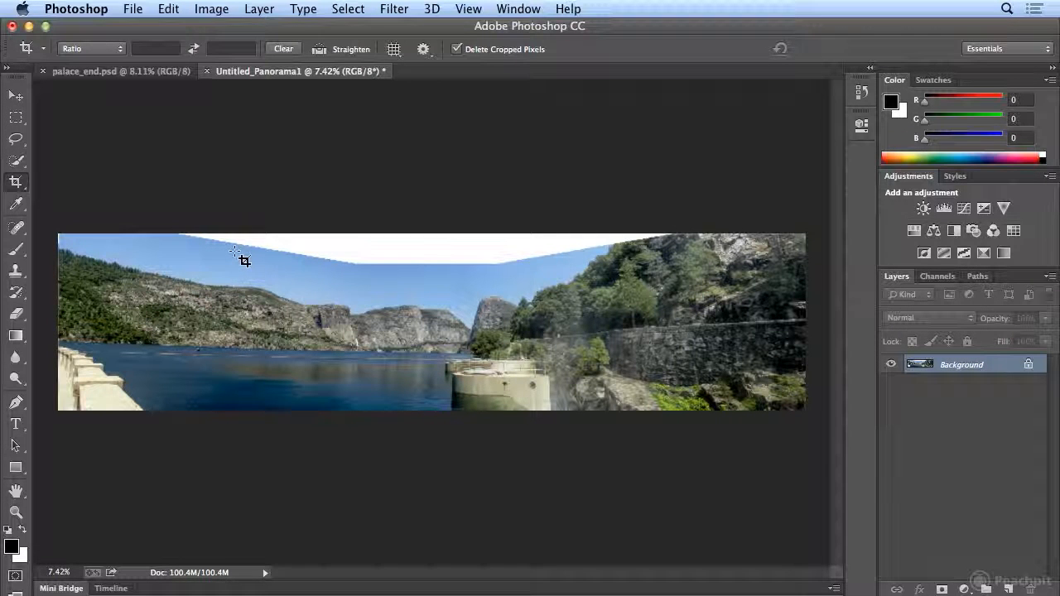
Step: Select the white gap above the sky with the Quick Selection tool and expand the selection by 10 pixels
{"action": "left_click", "coordinate": [16, 162]}
{"action": "left_click_drag", "start_coordinate": [308, 247], "coordinate": [555, 229]}
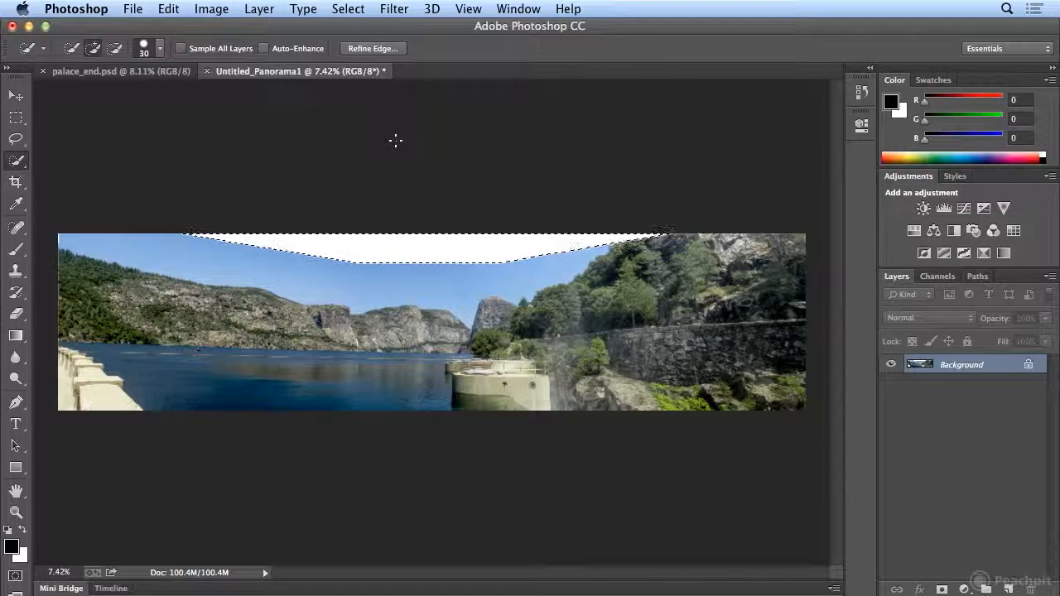
{"action": "left_click", "coordinate": [351, 13]}
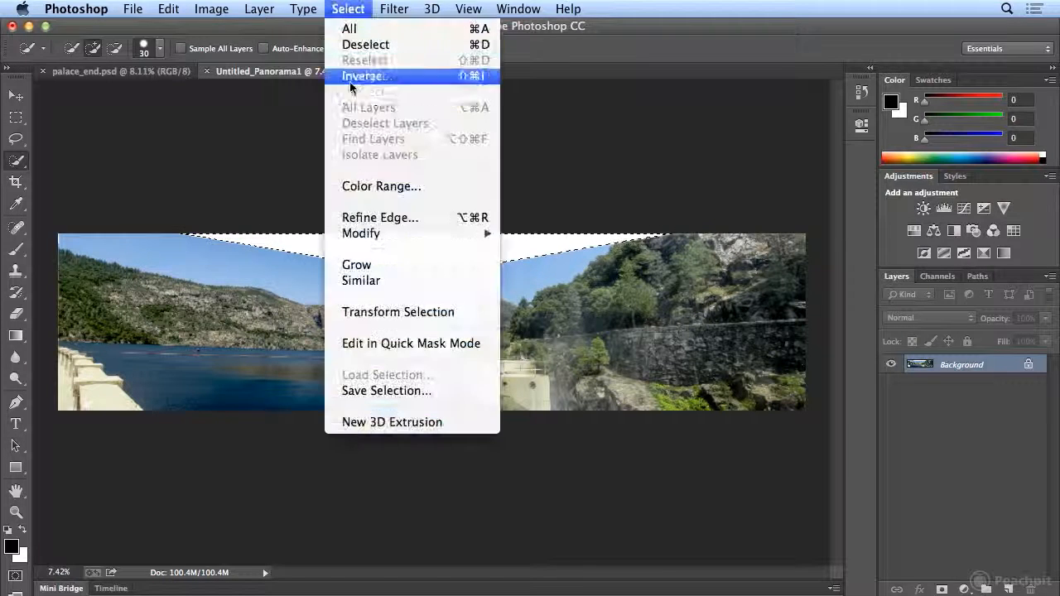
{"action": "mouse_move", "coordinate": [426, 235]}
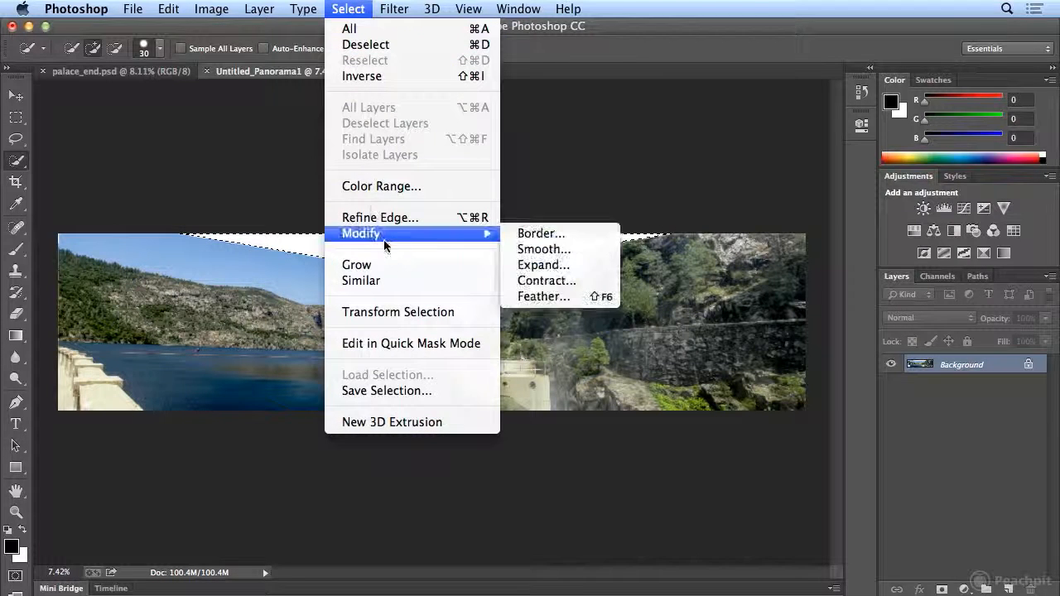
{"action": "left_click", "coordinate": [614, 273]}
{"action": "type", "text": "10"}
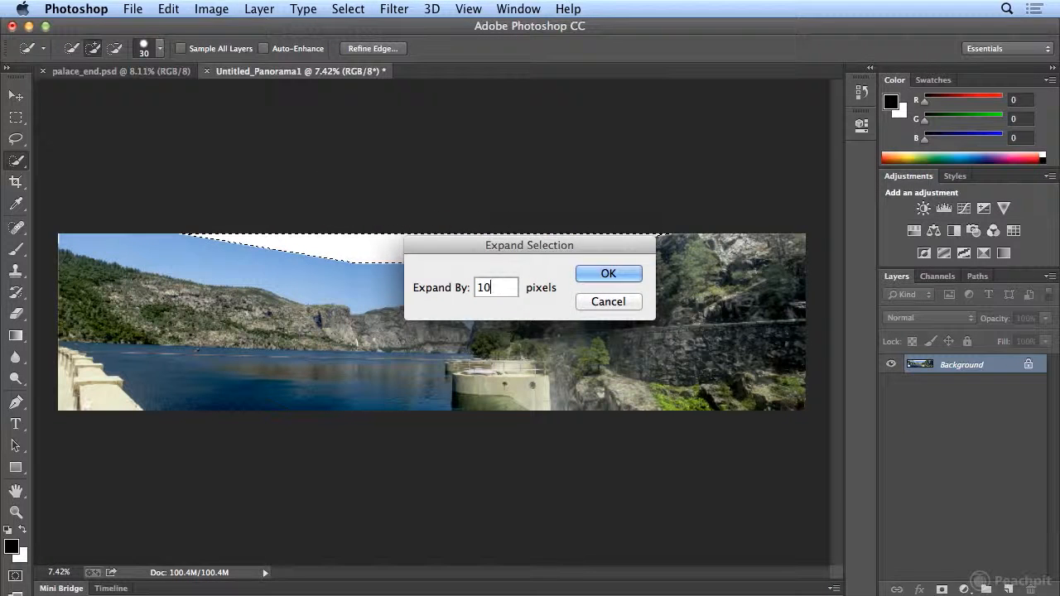
{"action": "left_click", "coordinate": [613, 273]}
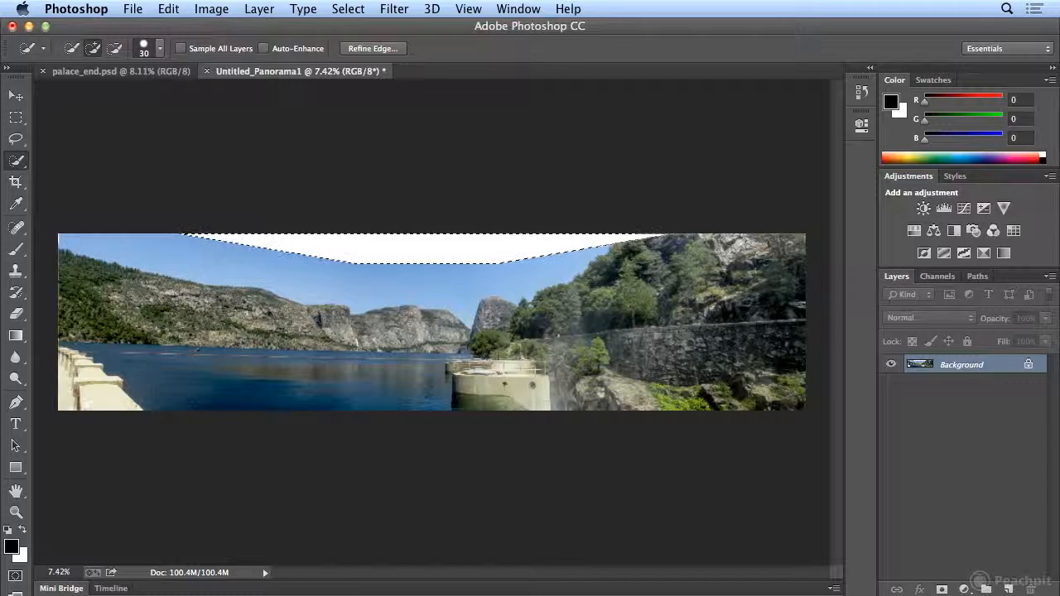
Step: Fill the selected gap using Content-Aware in Normal mode at 100% opacity, and deselect it
{"action": "left_click", "coordinate": [168, 8]}
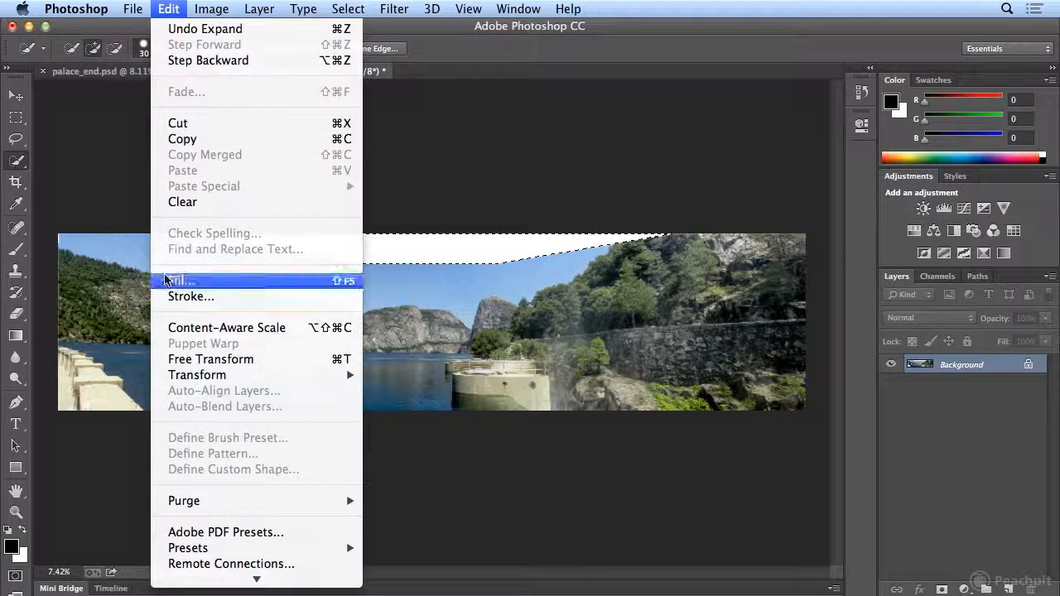
{"action": "left_click", "coordinate": [174, 281]}
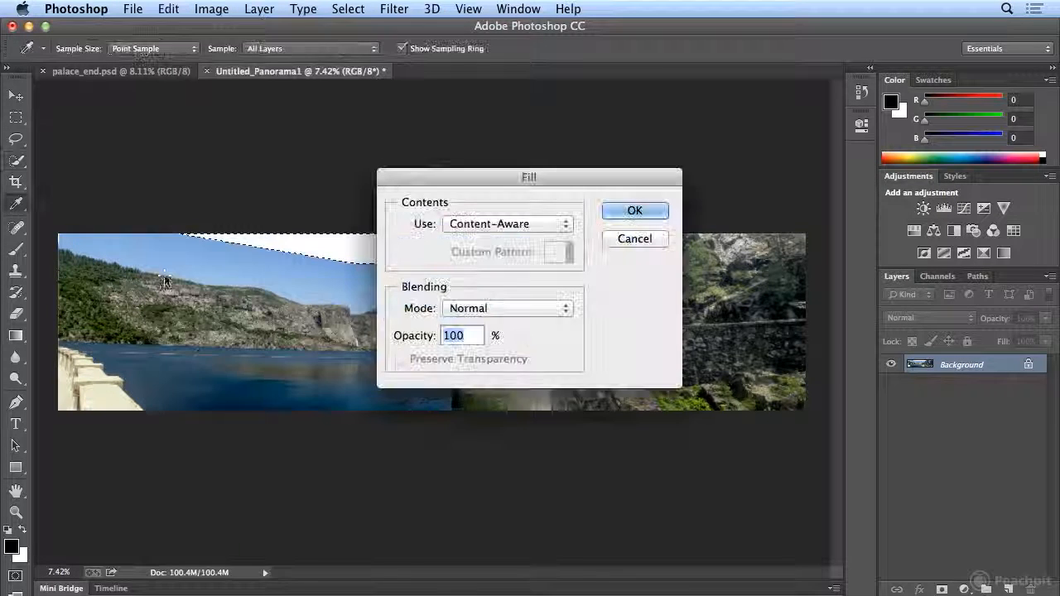
{"action": "left_click", "coordinate": [565, 230]}
{"action": "left_click", "coordinate": [568, 226]}
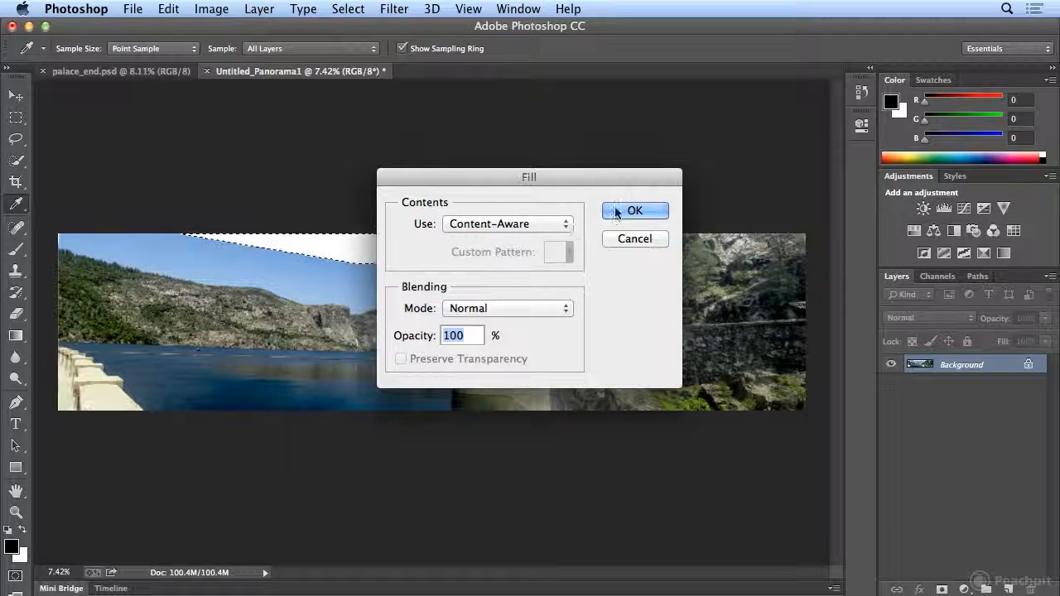
{"action": "left_click", "coordinate": [619, 210]}
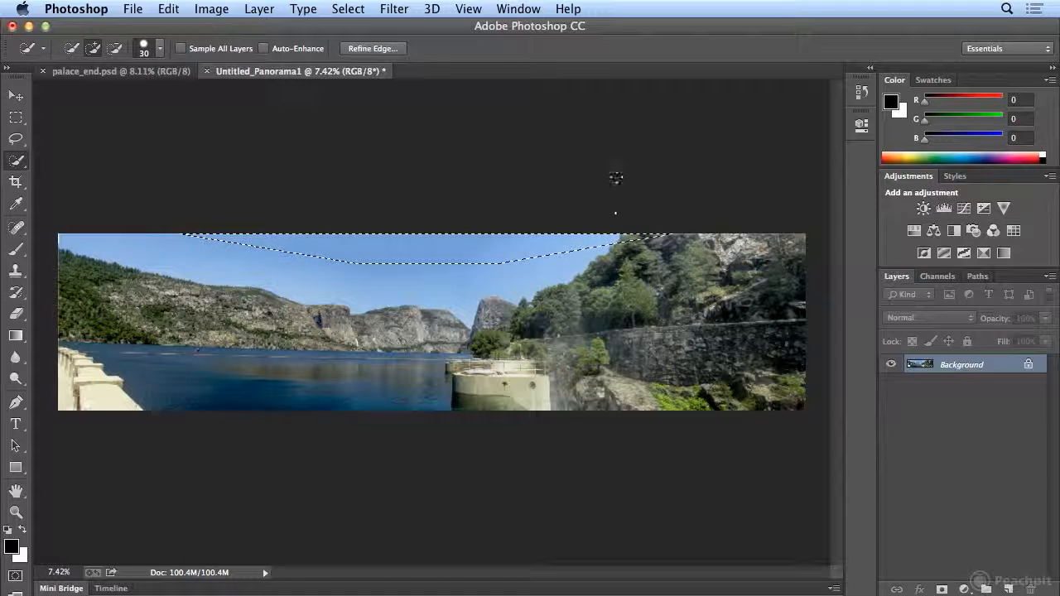
{"action": "left_click", "coordinate": [347, 8]}
{"action": "left_click", "coordinate": [364, 44]}
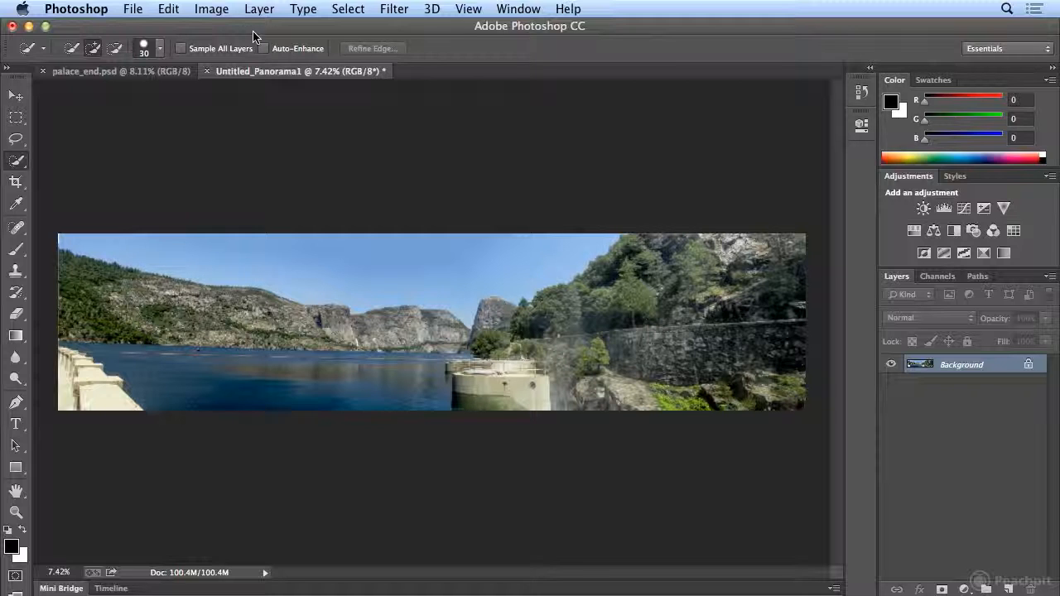
Step: Save the panorama as hetch_hetchy_end.tif in TIFF format with LZW compression in the 02_Photoshop_projects folder
{"action": "left_click", "coordinate": [135, 10]}
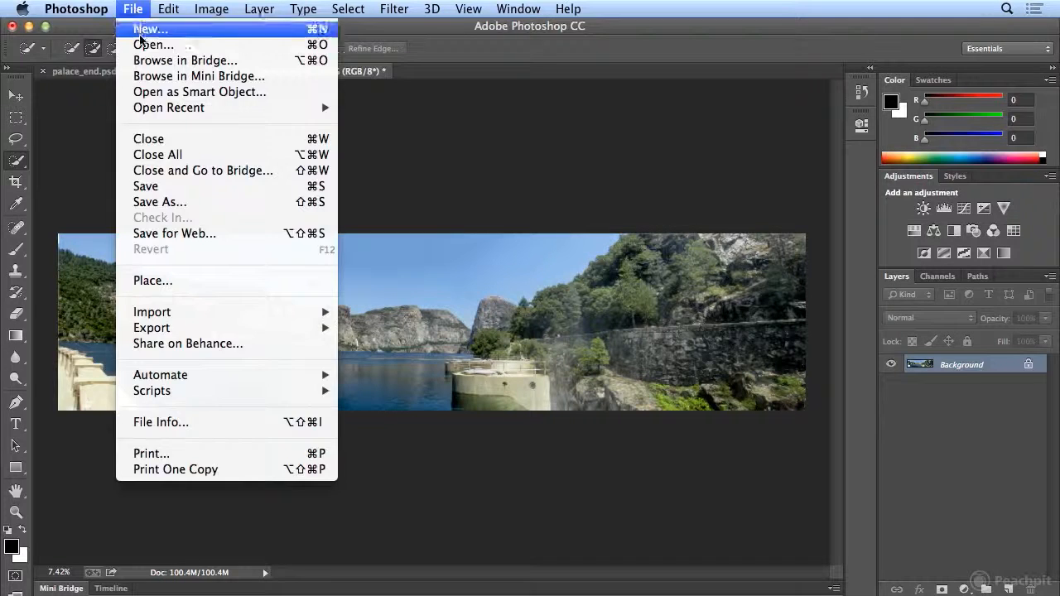
{"action": "left_click", "coordinate": [168, 202]}
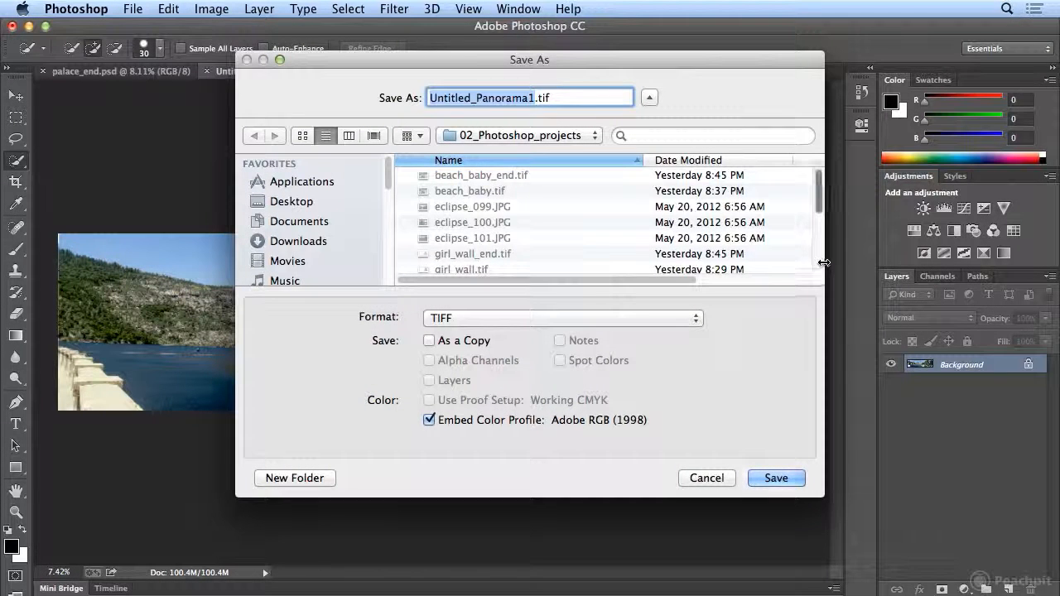
{"action": "scroll", "coordinate": [820, 265], "scroll_direction": "down", "scroll_amount": 3}
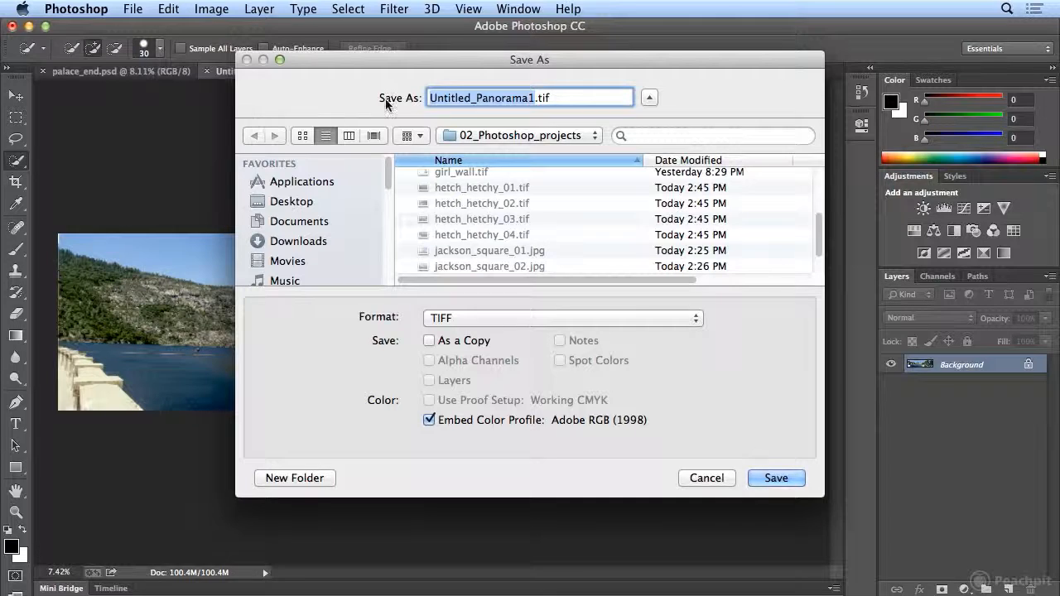
{"action": "type", "text": "hetch_"}
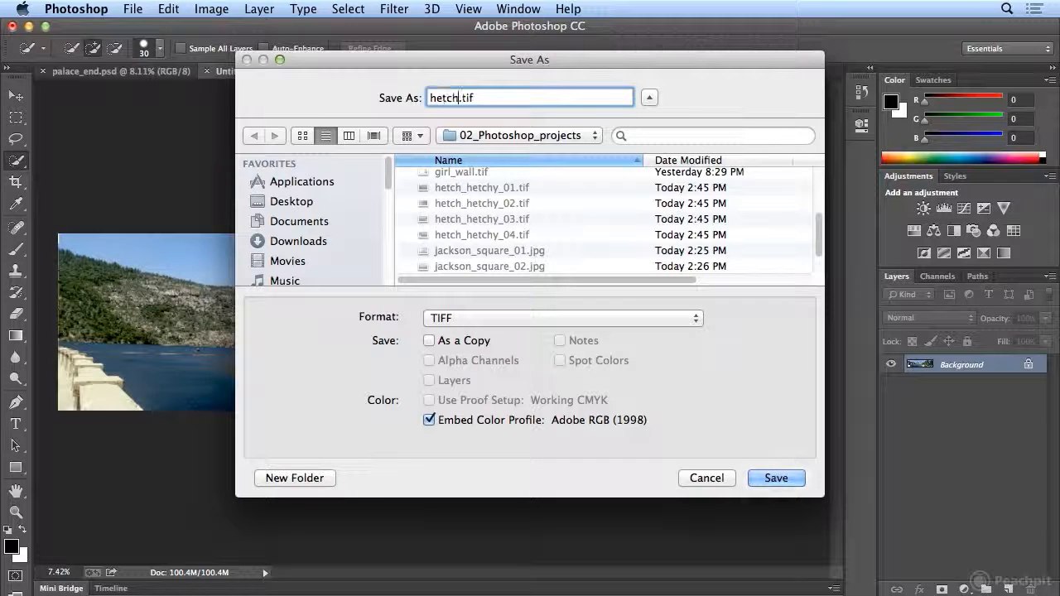
{"action": "type", "text": "hetchy_end"}
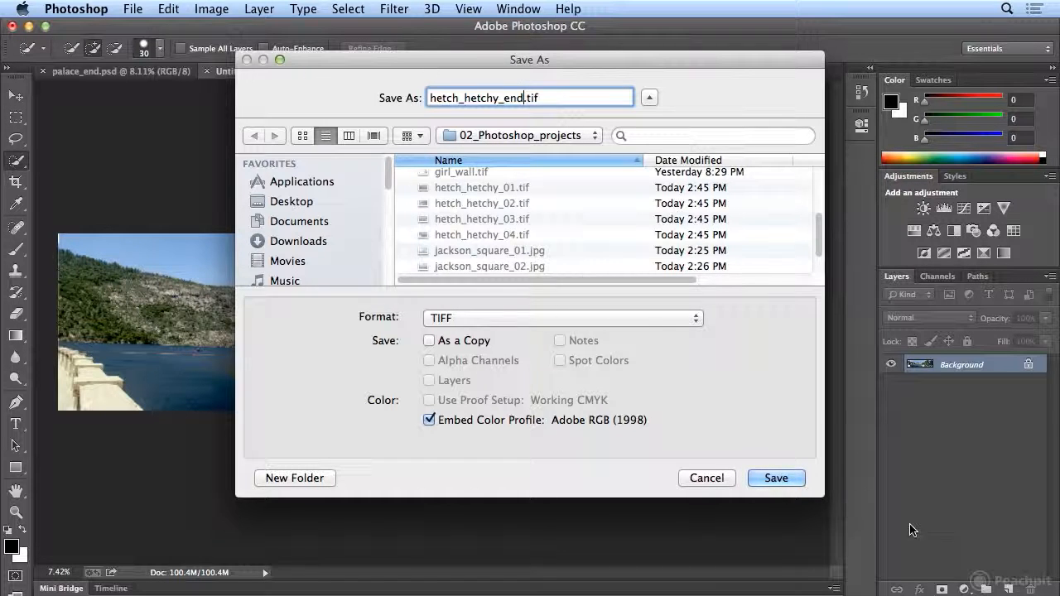
{"action": "left_click", "coordinate": [767, 487]}
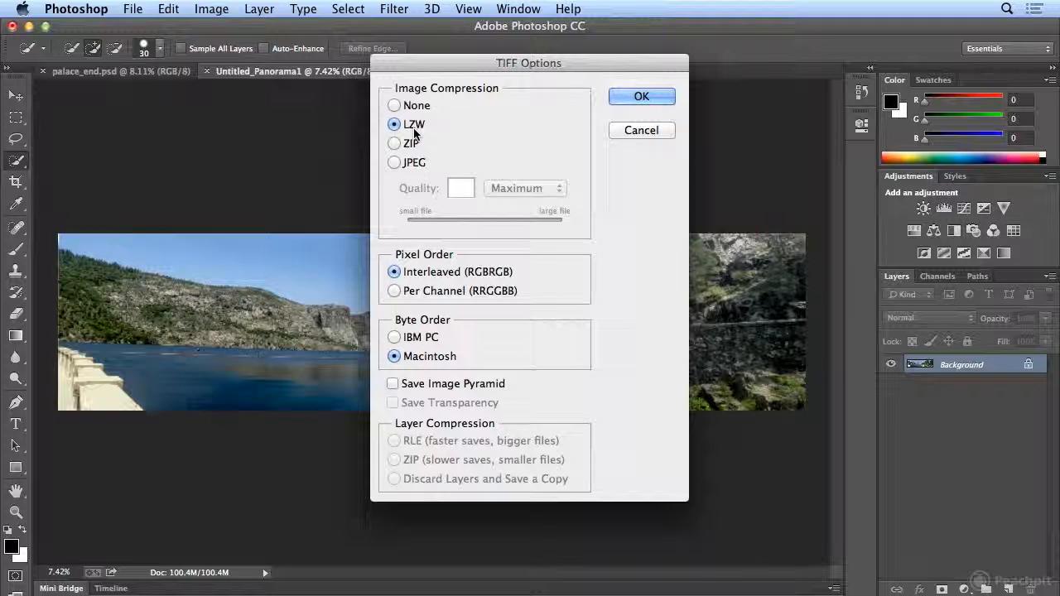
{"action": "left_click", "coordinate": [643, 97]}
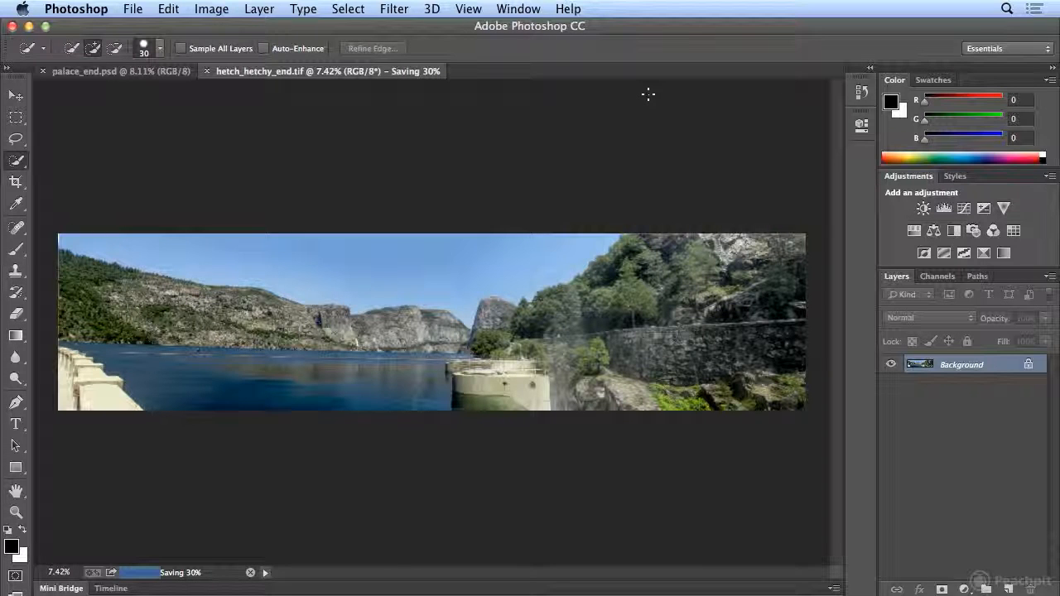